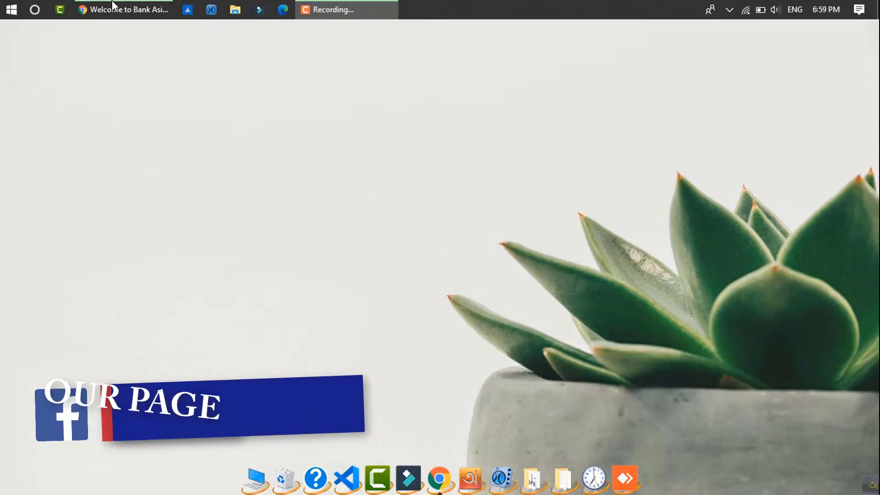
Restore the Chrome window showing the Bank Asia account opening page.
left_click(146, 3)
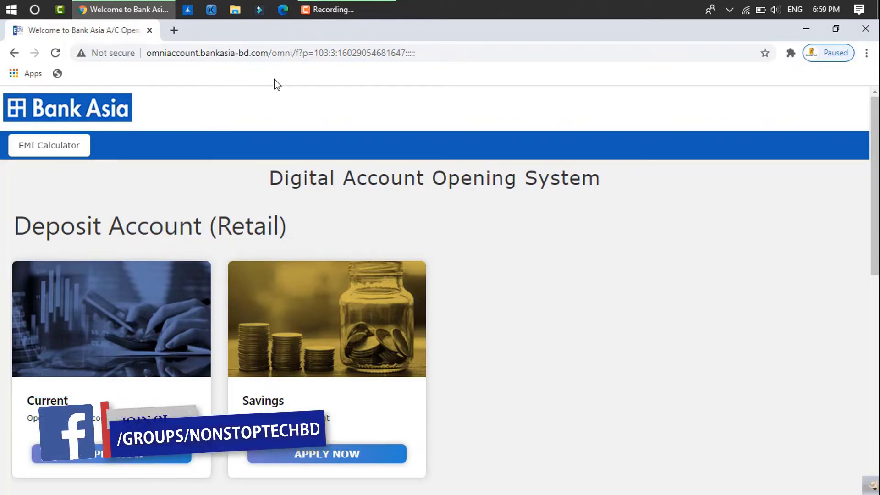
Browse the Current and Savings offers and apply for a Savings deposit account.
scroll(283, 98, "down", 1)
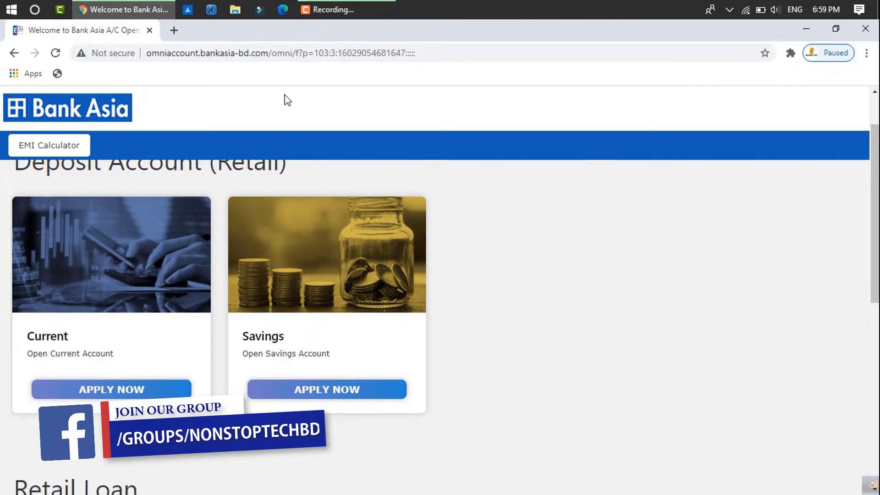
scroll(286, 105, "down", 5)
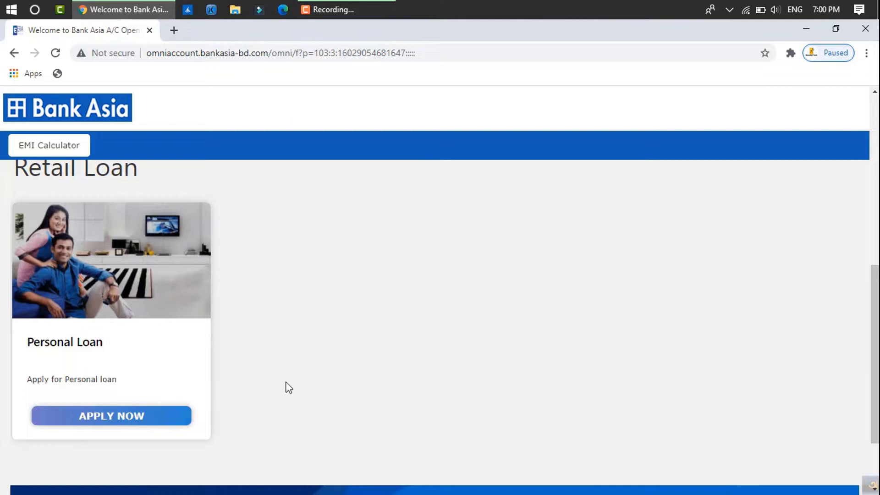
scroll(298, 386, "up", 4)
scroll(310, 386, "up", 4)
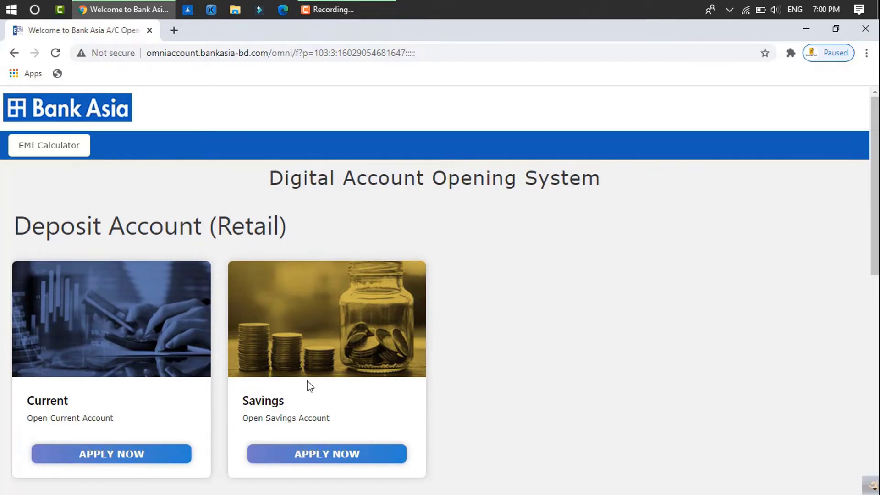
left_click(338, 453)
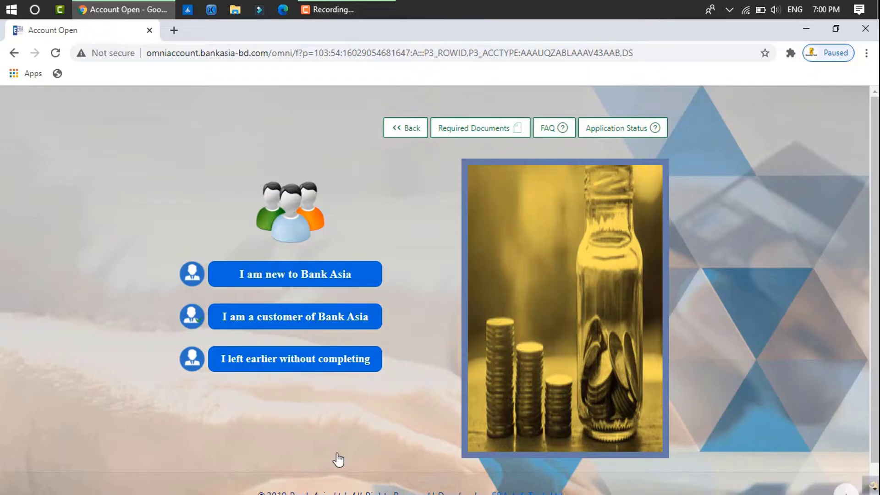
Register as a new customer with name, birth date, mobile and e-mail, then continue.
left_click(335, 277)
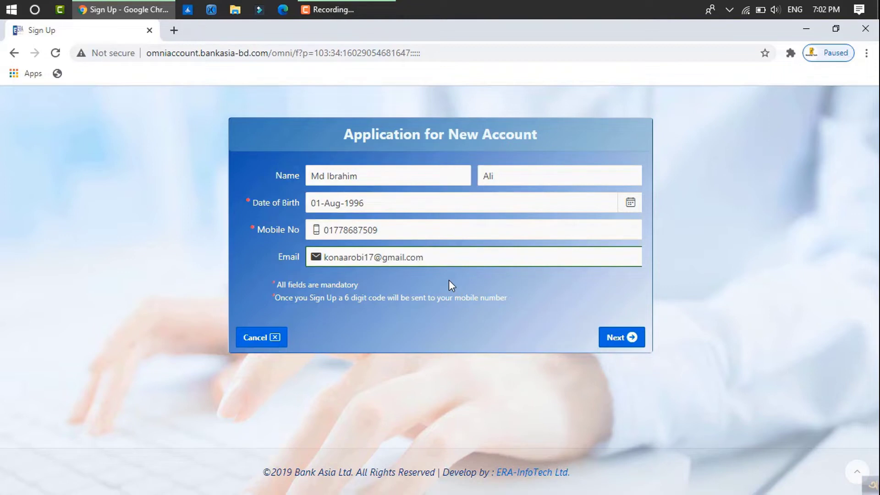
left_click(629, 338)
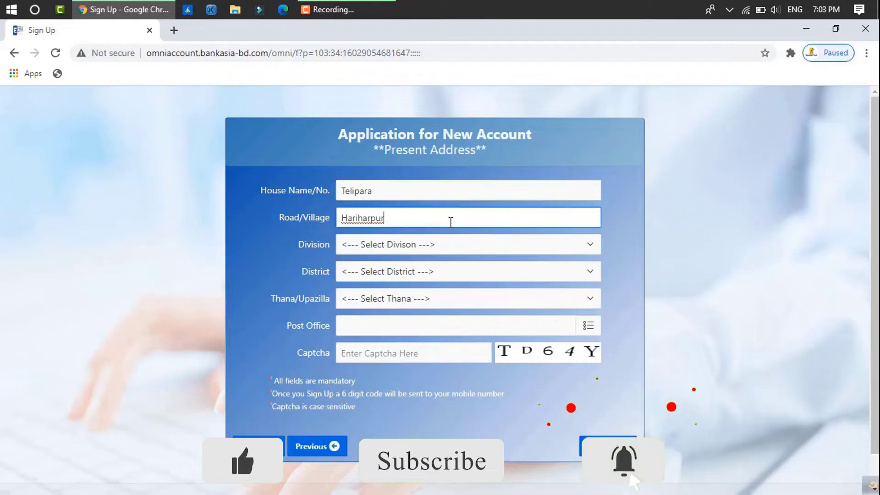
Set present address to Rangpur division, Dinajpur district, Chirirbandar thana and Chrirbandar post office.
left_click(431, 244)
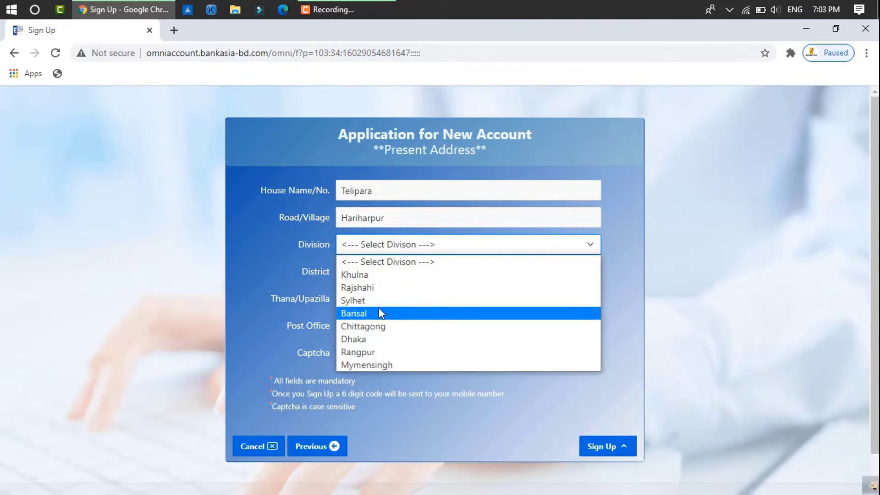
left_click(385, 352)
left_click(415, 272)
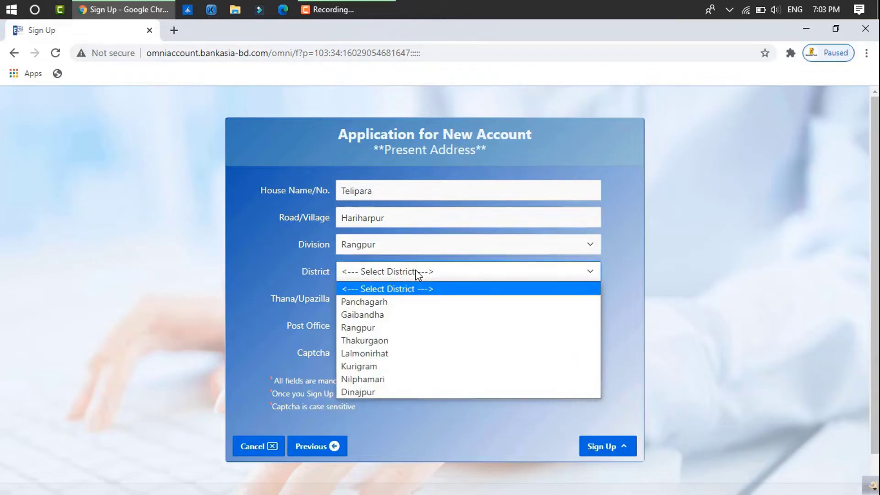
left_click(385, 394)
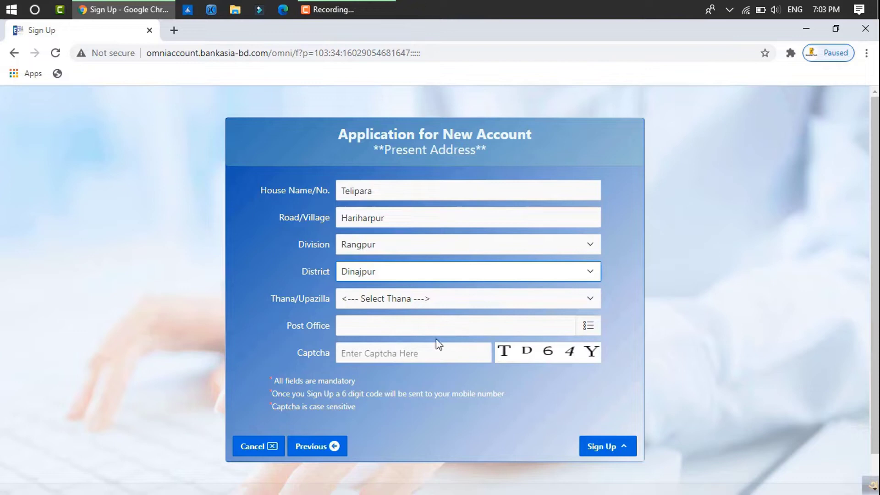
left_click(454, 301)
key("c")
key("Return")
left_click(588, 326)
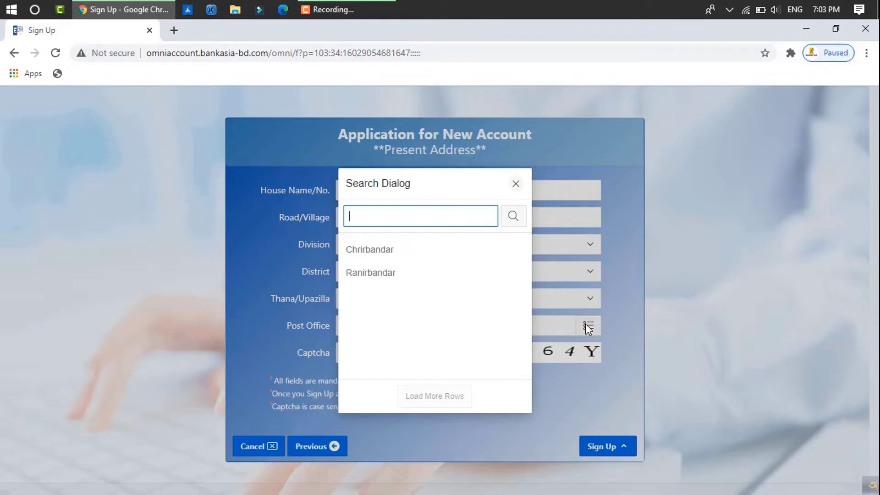
left_click(391, 254)
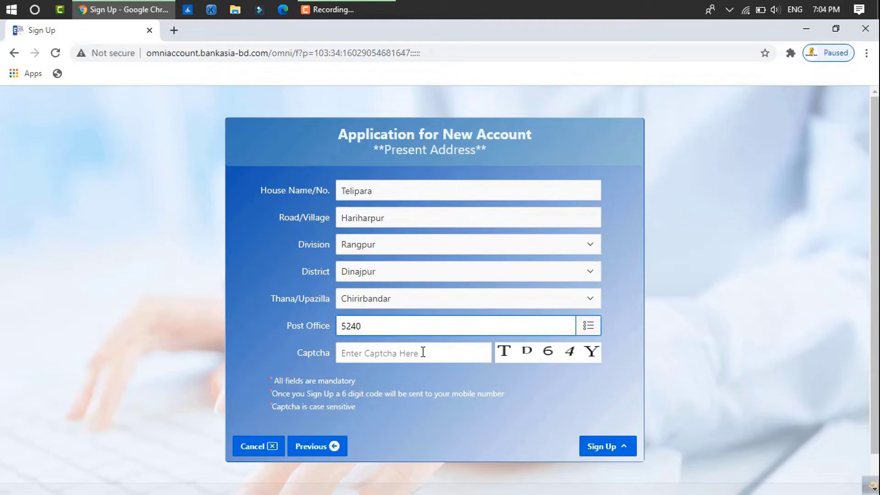
Enter the captcha shown on screen and sign up.
left_click(423, 352)
type("TD64Y")
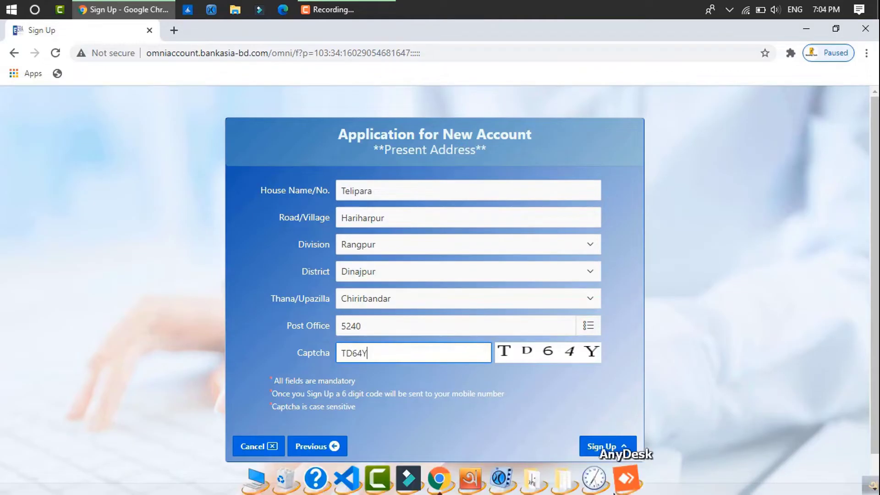
left_click(607, 448)
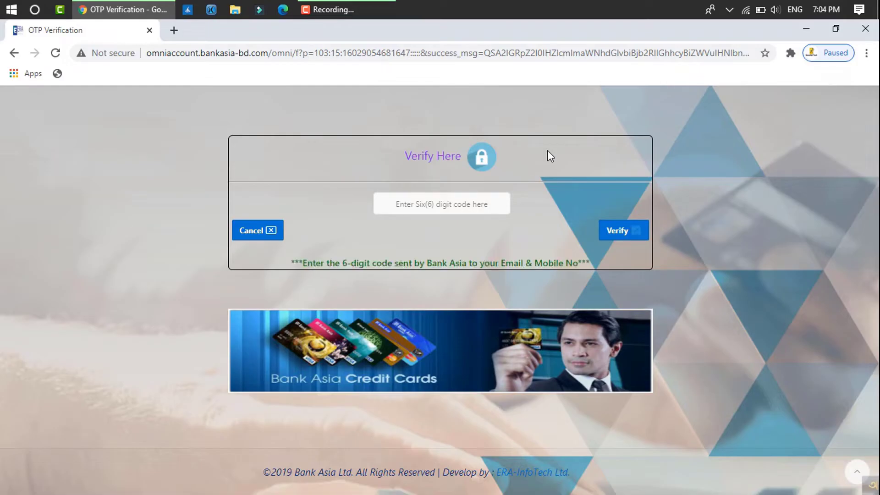
Enter the received six-digit OTP and verify it.
left_click(402, 205)
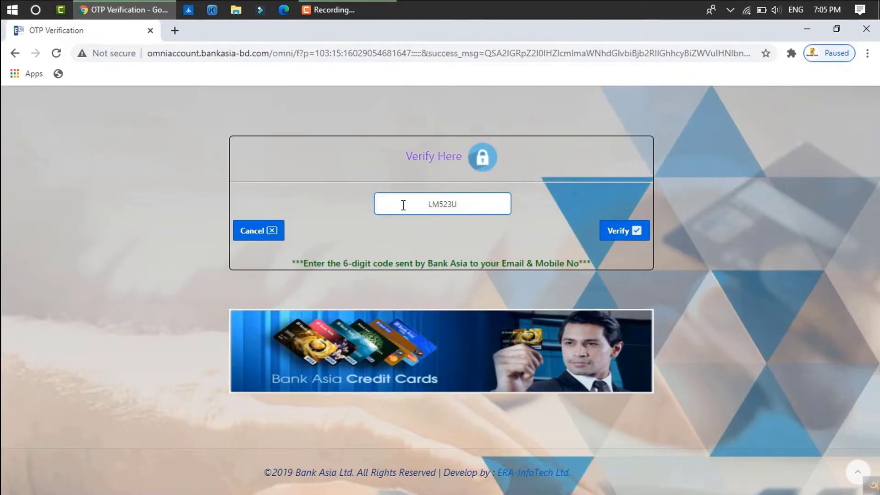
left_click(621, 243)
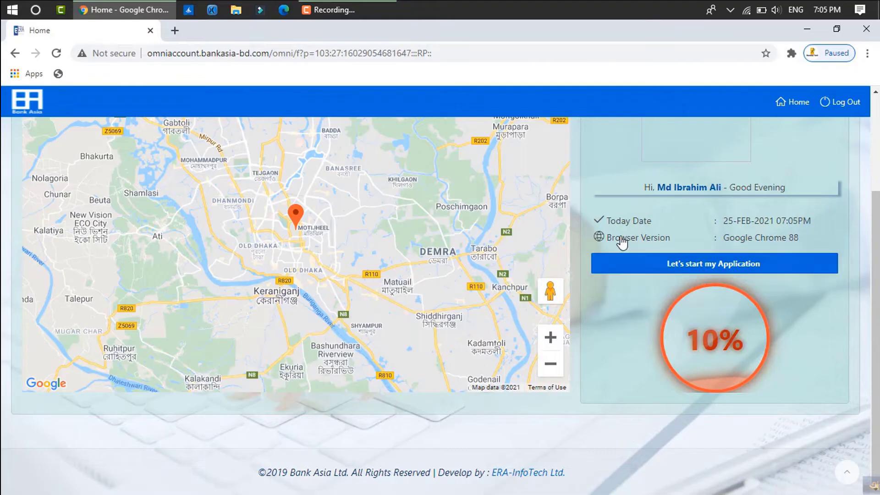
Submit account information with Rangpur division, DINAJPUR(076) branch and Savings purpose.
left_click(759, 273)
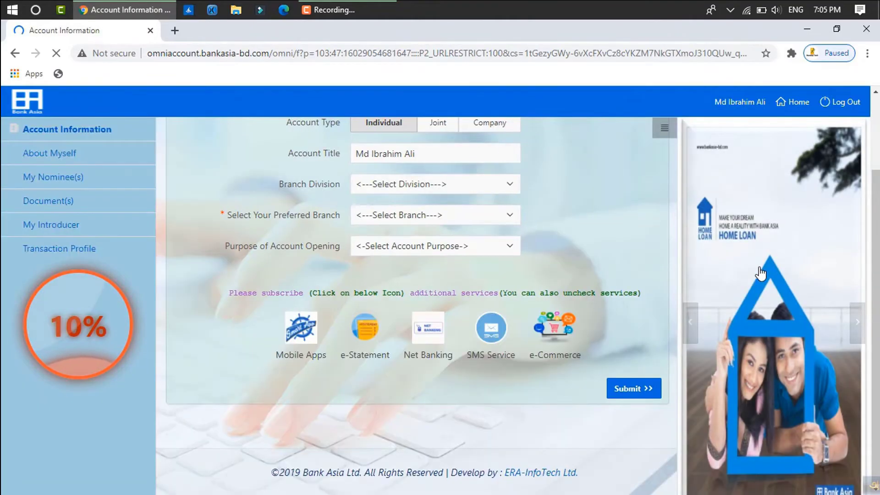
scroll(540, 274, "up", 2)
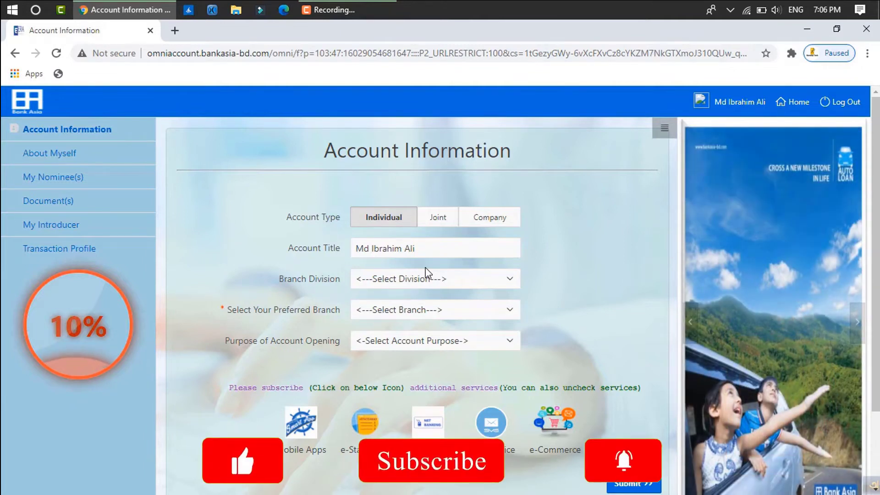
left_click(431, 279)
left_click(414, 384)
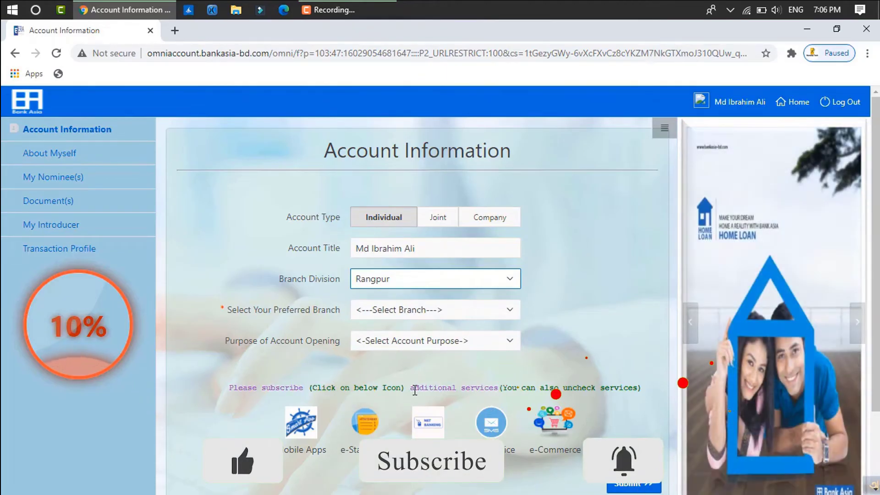
left_click(493, 297)
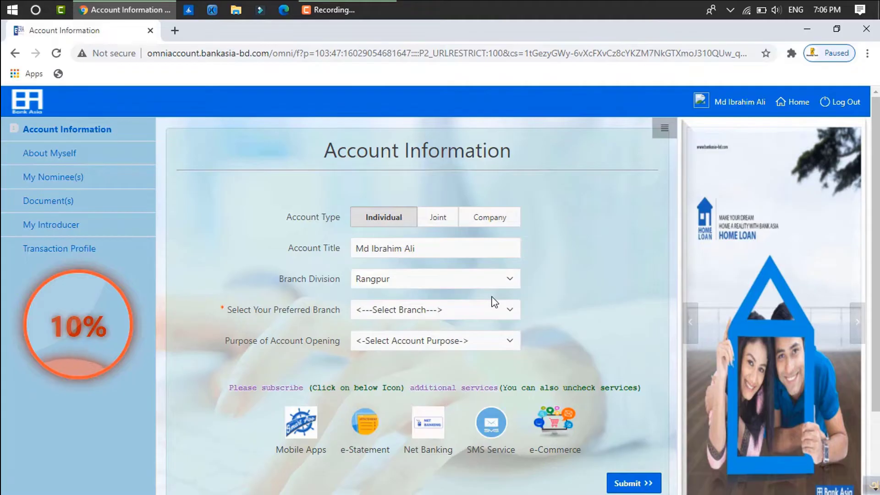
left_click(482, 317)
left_click(429, 340)
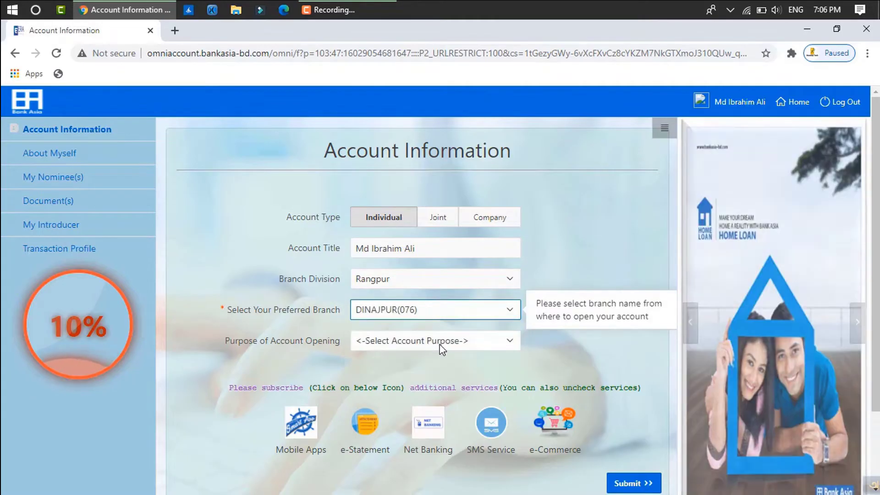
left_click(440, 343)
key("Down")
key("Down")
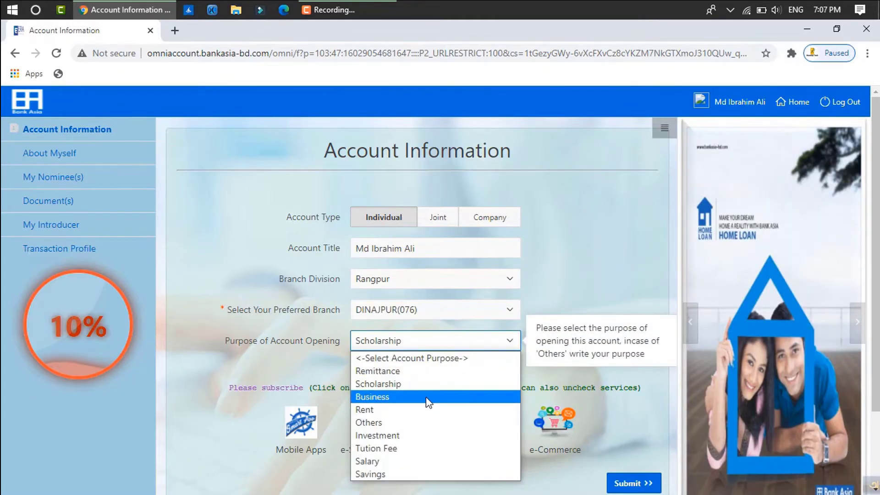
left_click(390, 474)
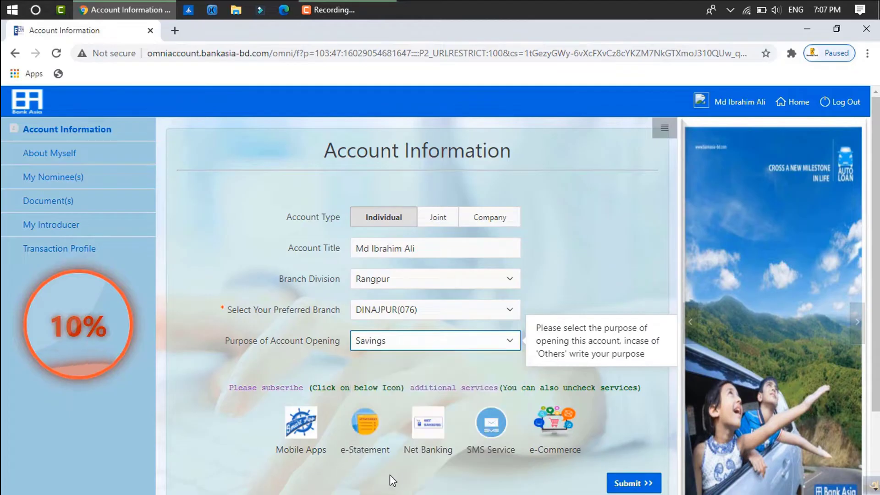
left_click(651, 483)
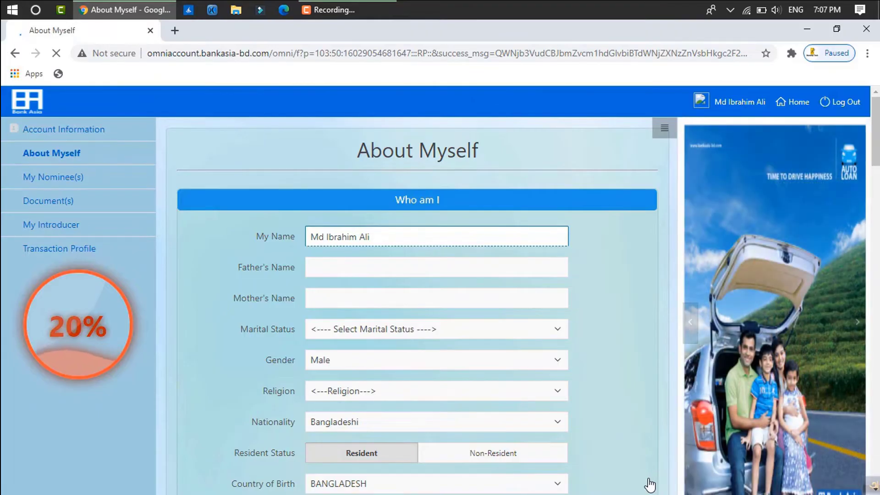
Set marital status Single, religion Islam and resident status Non-Resident.
left_click(402, 329)
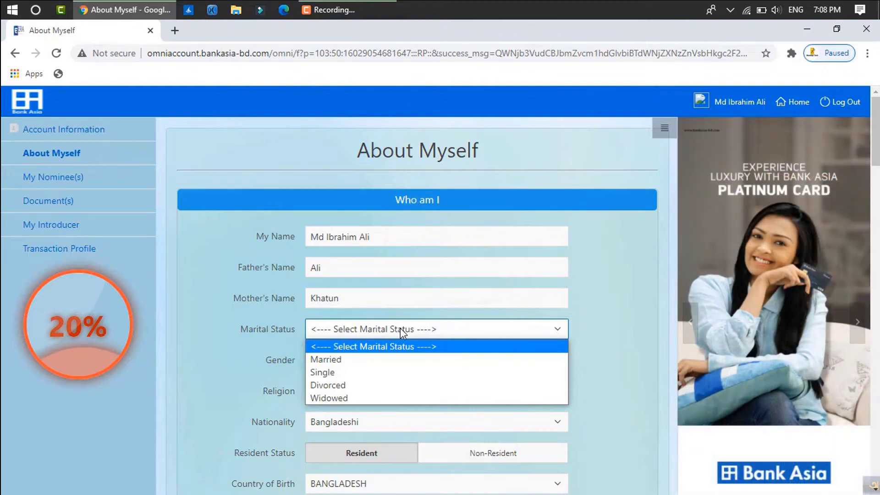
left_click(405, 373)
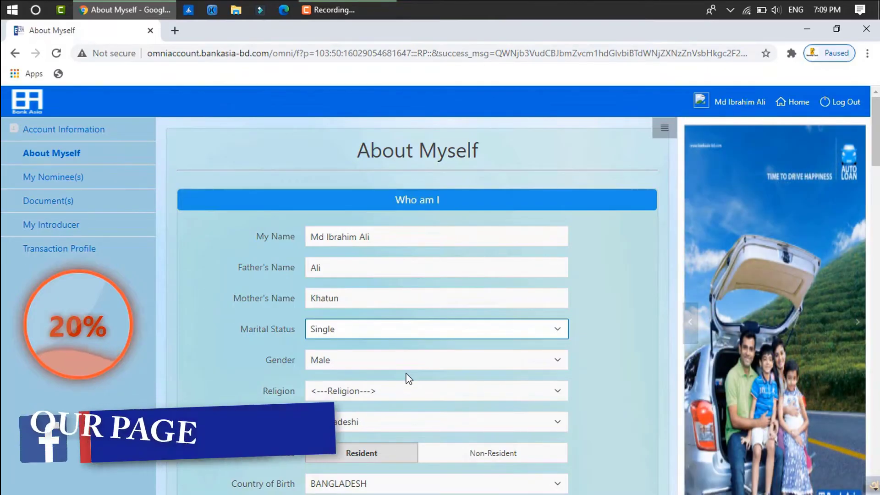
left_click(406, 391)
left_click(385, 419)
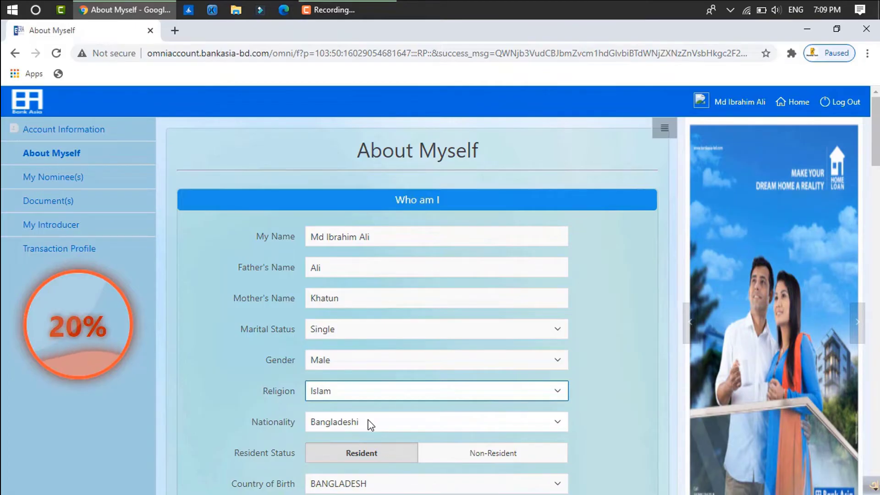
left_click(508, 454)
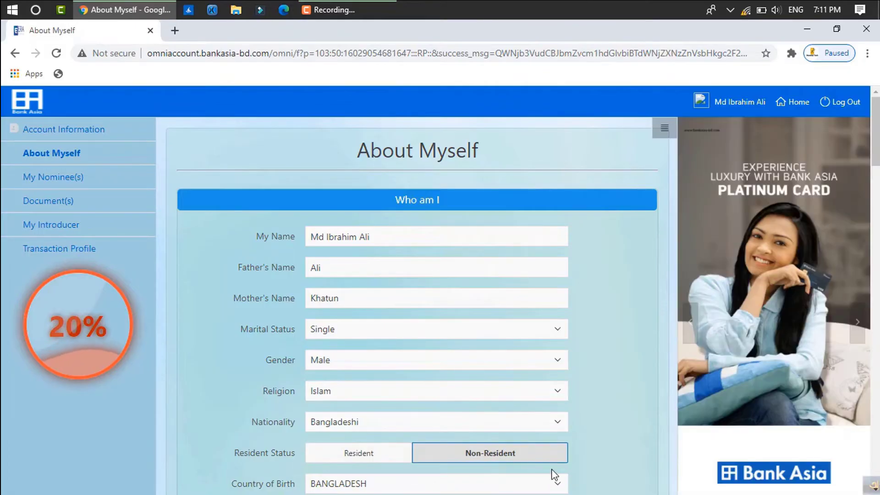
scroll(554, 474, "down", 3)
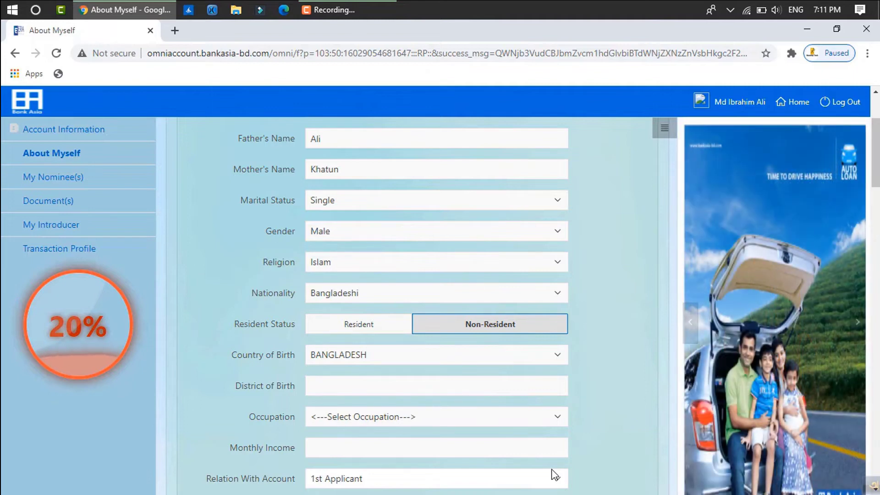
Record Dinajpur as district of birth, Student occupation and monthly income 2000.
left_click(354, 386)
left_click(354, 415)
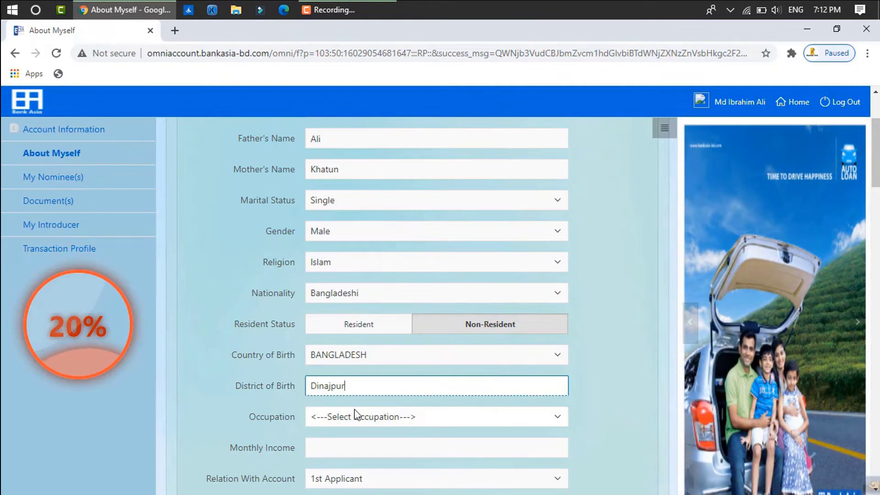
left_click(340, 412)
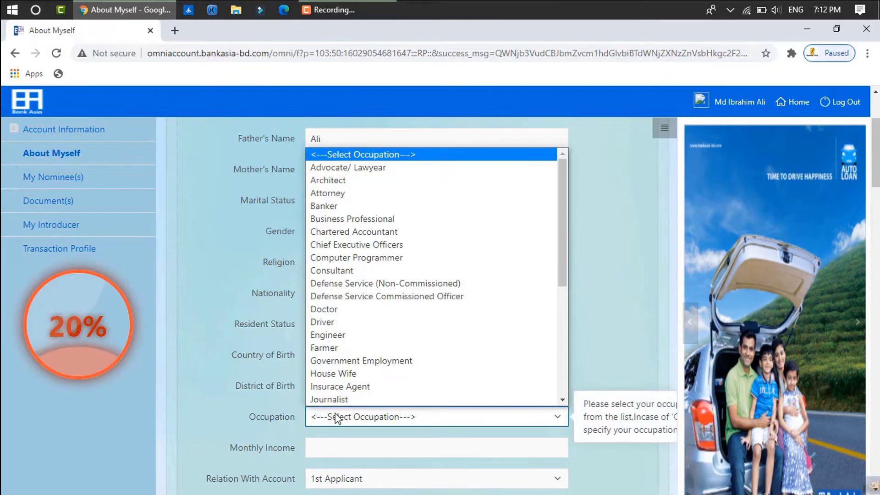
type("st")
key("Return")
scroll(344, 383, "down", 2)
left_click(345, 384)
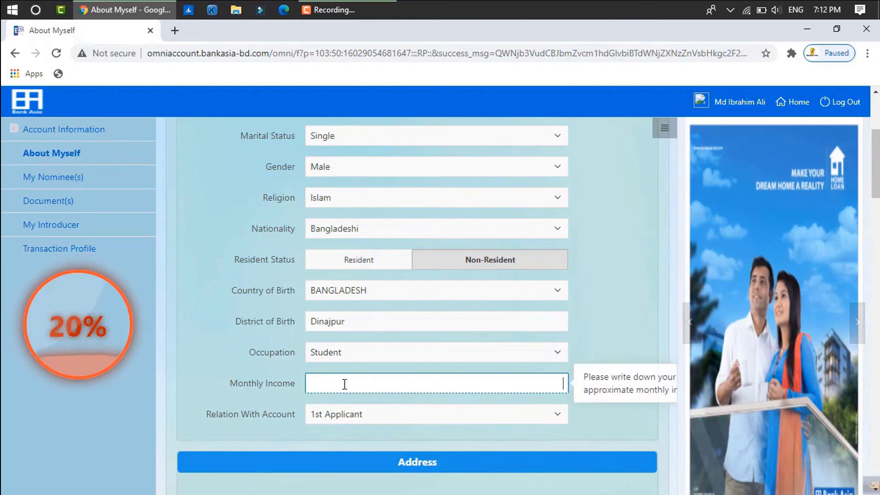
type("2000")
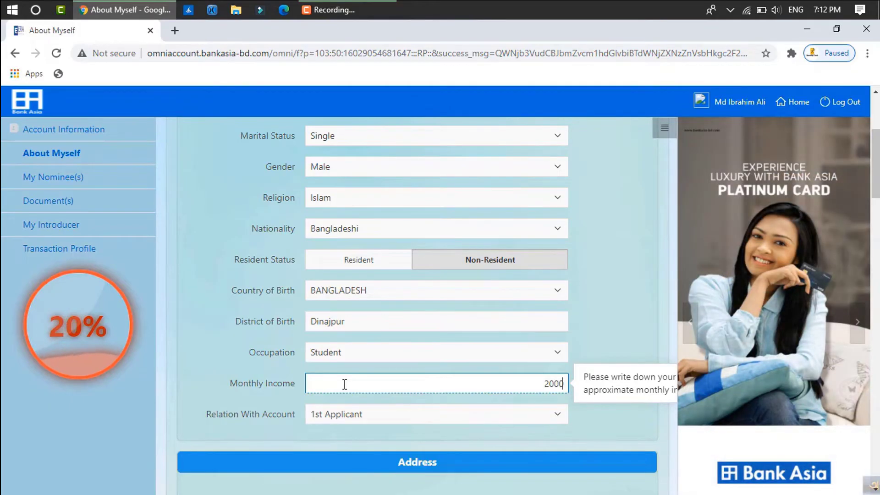
scroll(345, 384, "down", 1)
scroll(422, 392, "down", 2)
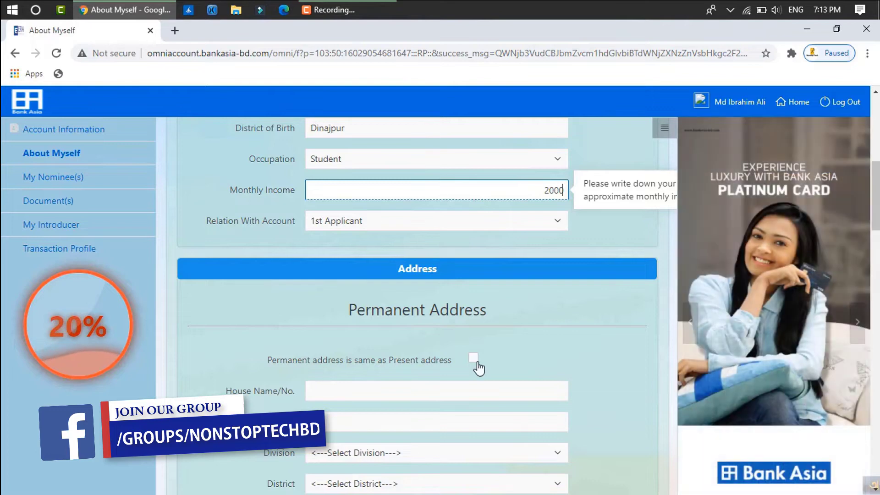
Copy present address to permanent, set business address Dinajpur/Chirirbandar, post code 5240, mail to permanent address.
left_click(477, 362)
scroll(479, 365, "down", 3)
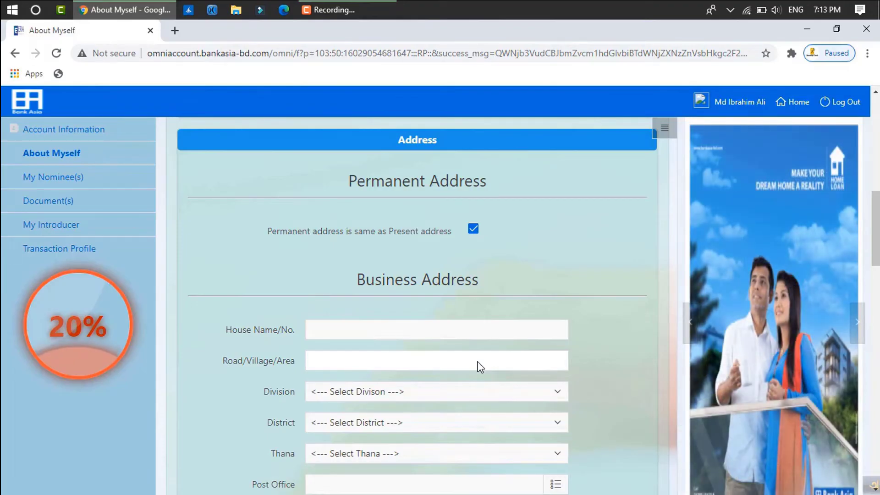
left_click(413, 422)
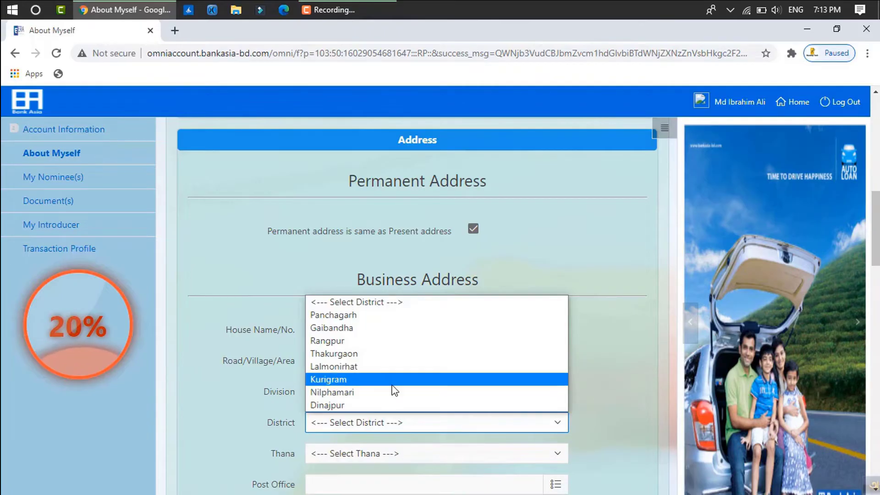
left_click(394, 405)
left_click(369, 452)
left_click(384, 340)
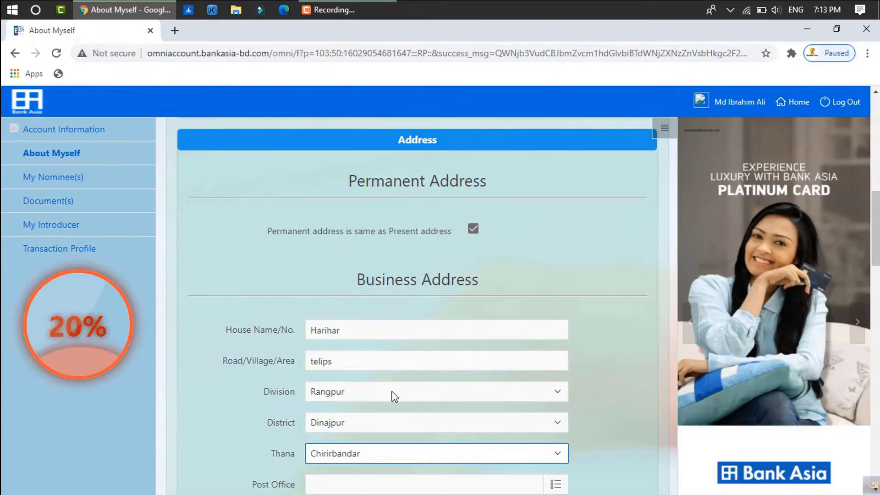
scroll(394, 397, "down", 3)
left_click(389, 357)
type("5")
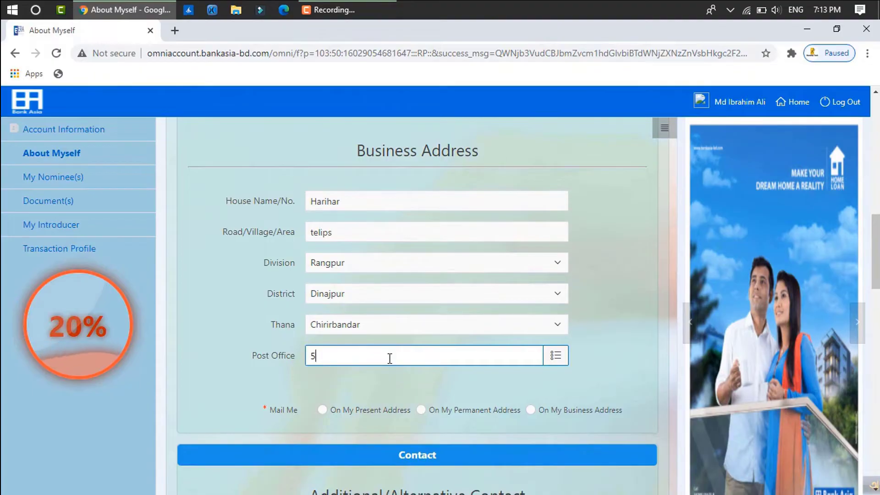
type("240")
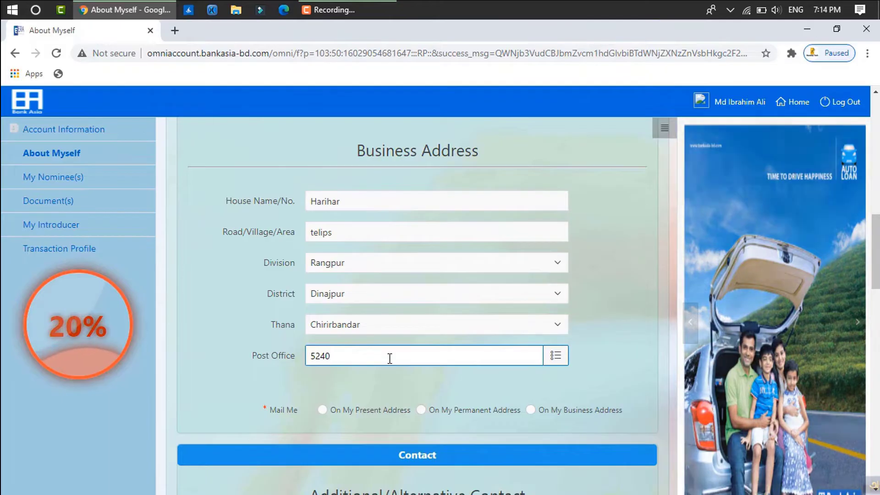
left_click(421, 409)
Enter the emergency contact's full name, relation Father, and their mobile number.
scroll(427, 415, "down", 1)
scroll(426, 415, "down", 4)
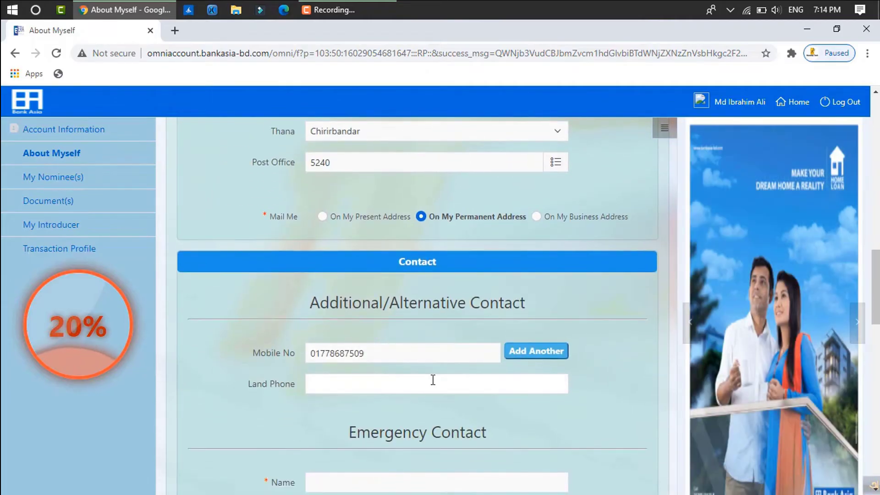
scroll(426, 374, "down", 3)
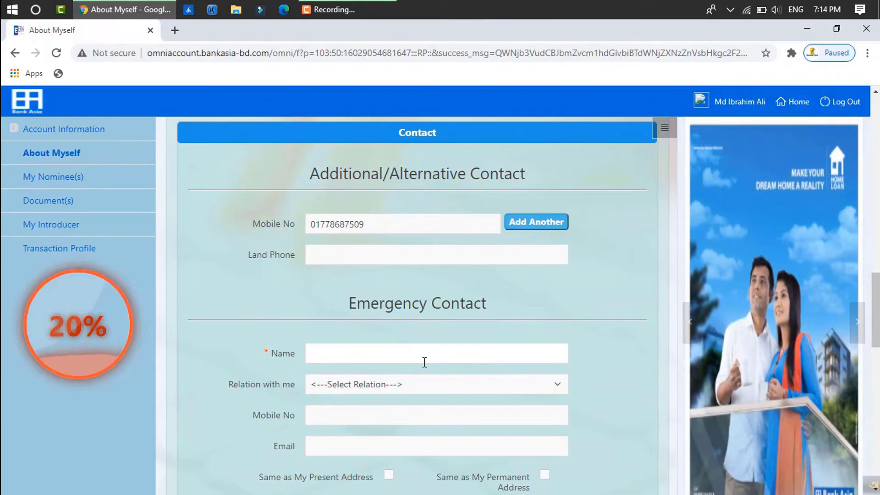
left_click(424, 361)
left_click(432, 386)
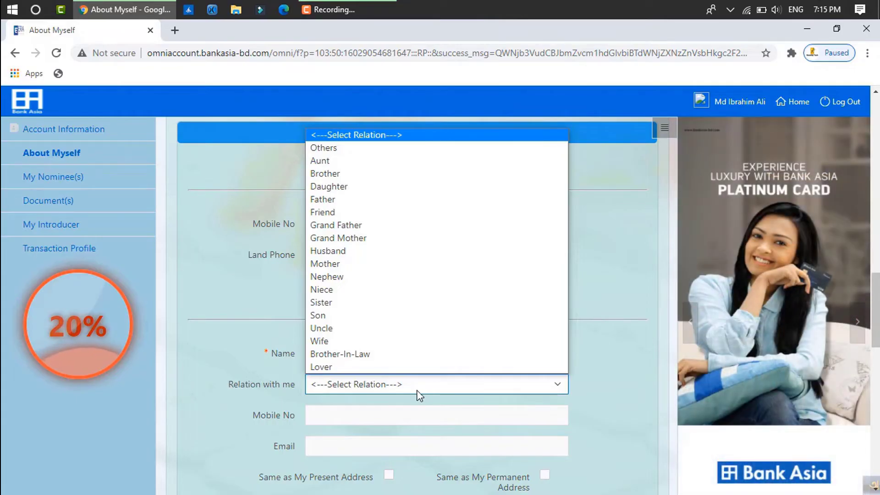
left_click(323, 199)
scroll(385, 356, "down", 1)
left_click(389, 354)
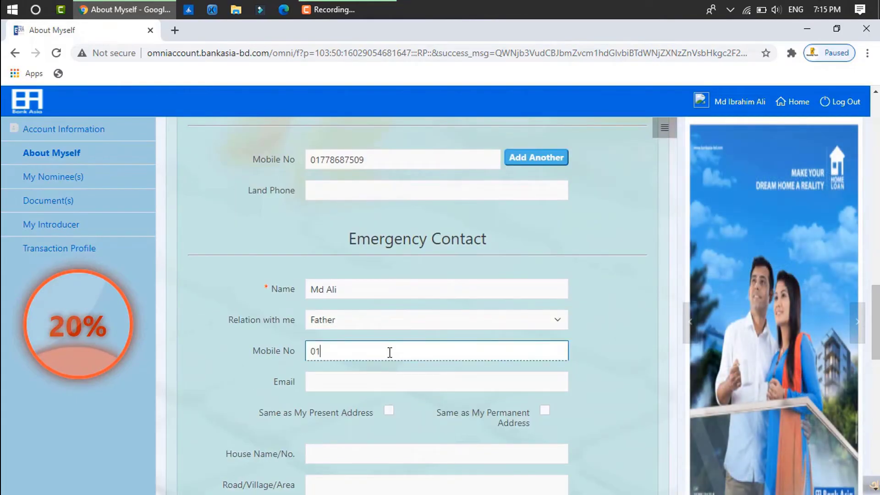
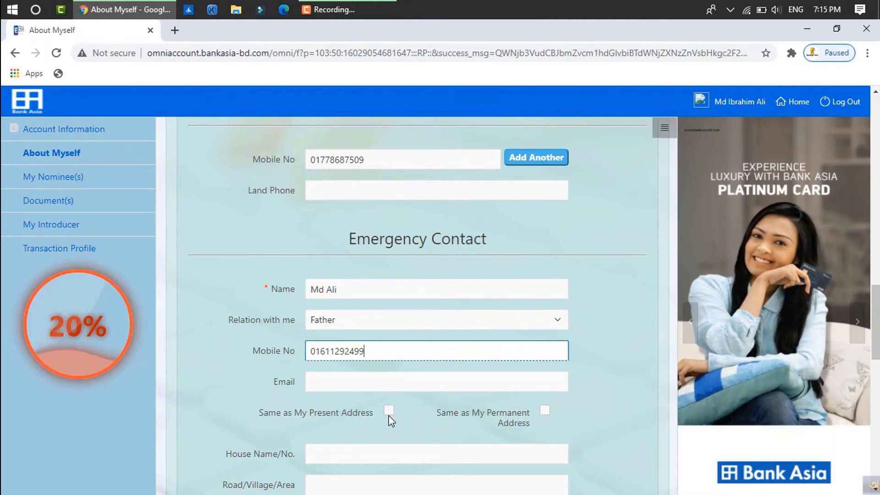
left_click(388, 416)
Use the present address for the emergency contact and set the fund source to Others ('Family').
left_click(390, 415)
scroll(391, 413, "down", 3)
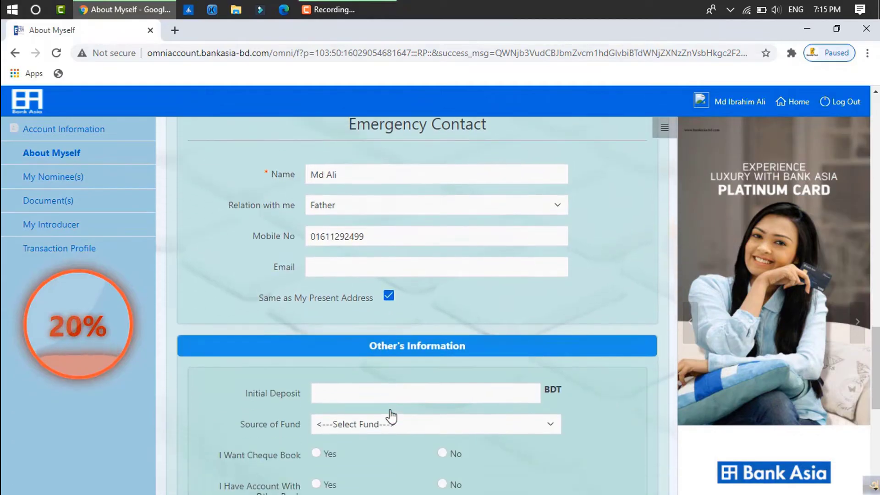
scroll(390, 411, "down", 1)
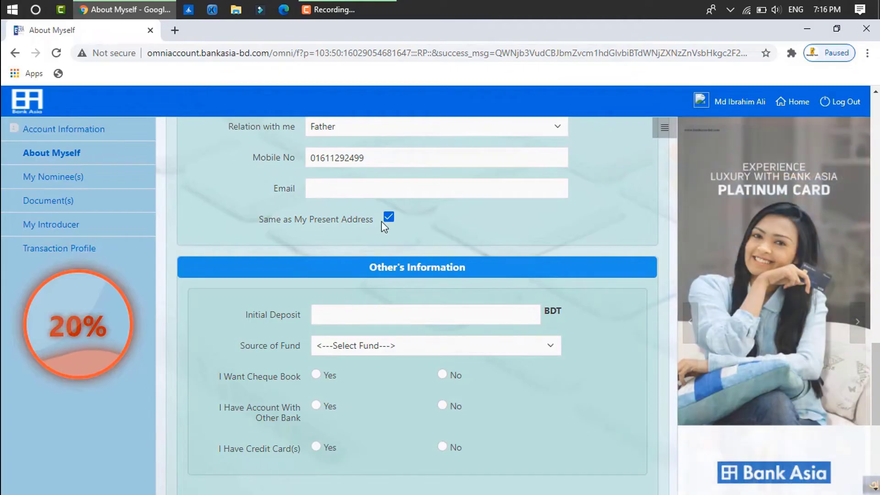
left_click(378, 308)
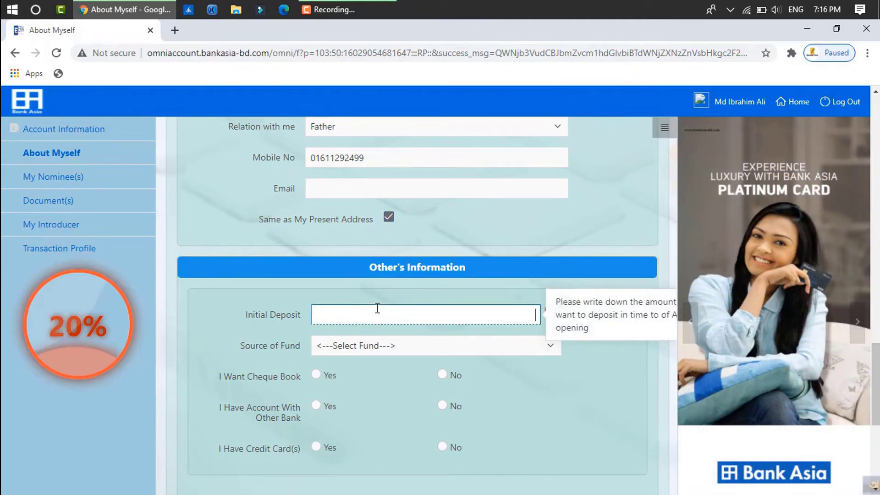
left_click(392, 347)
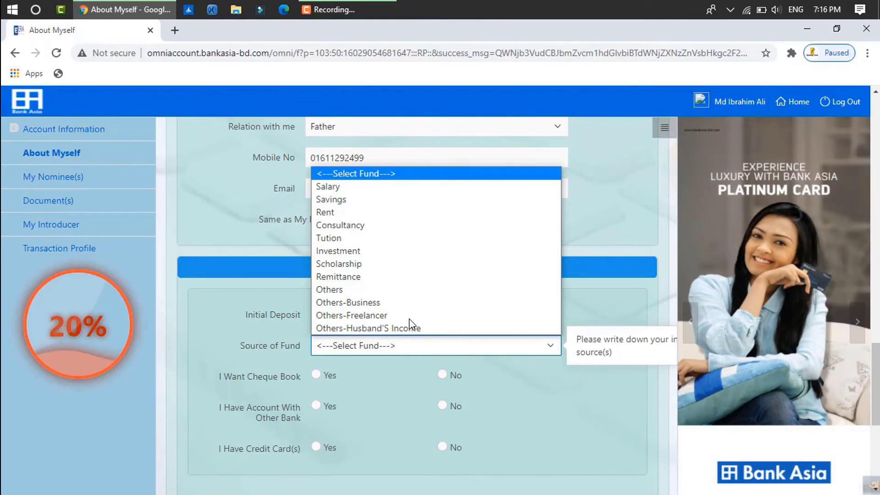
left_click(385, 290)
left_click(393, 374)
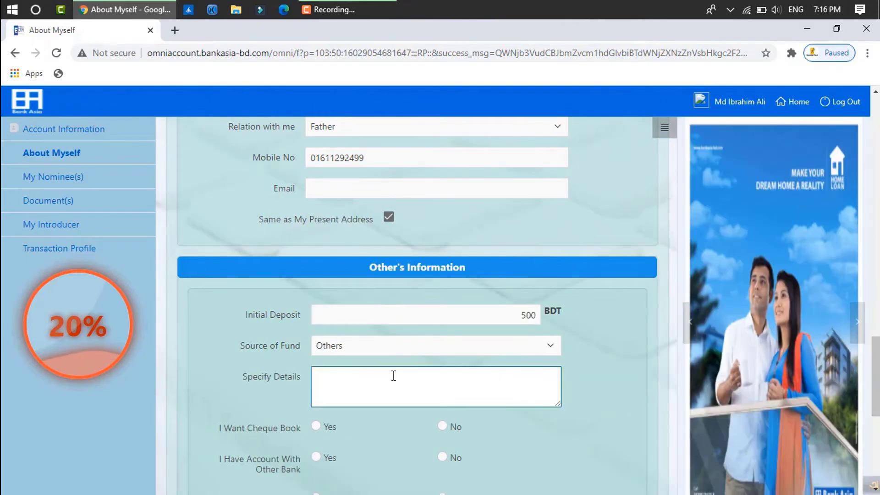
type("Fa")
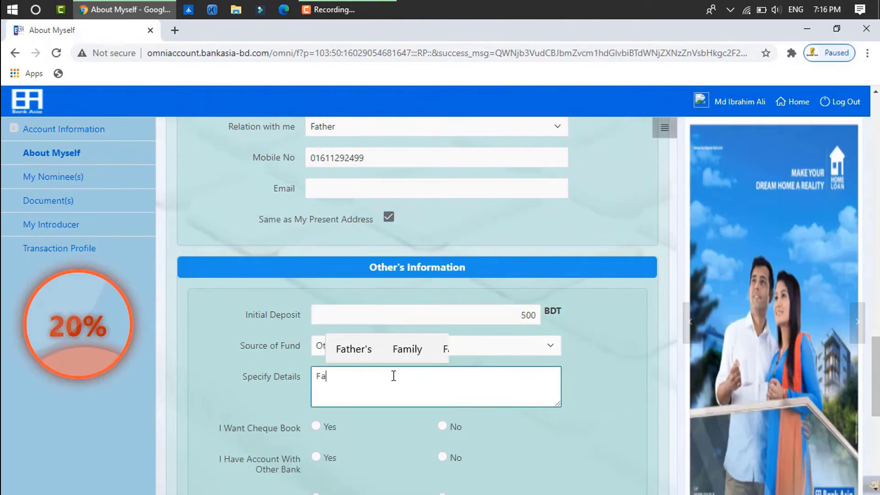
type("mily")
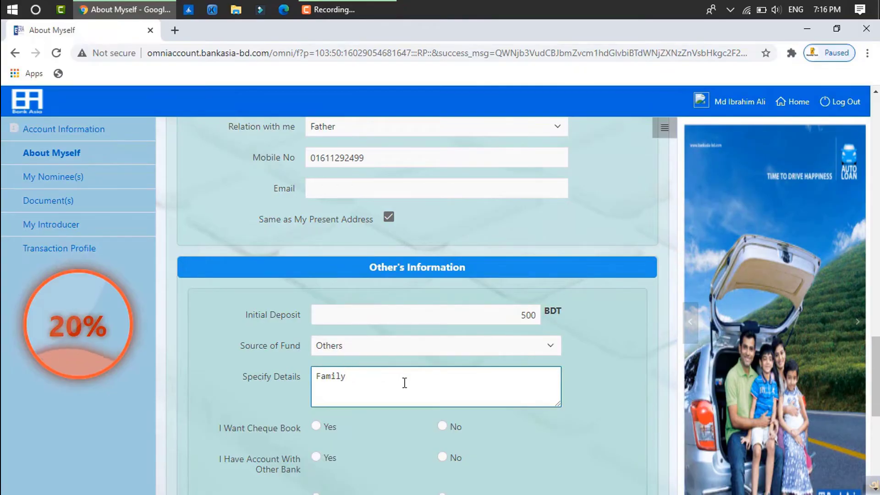
scroll(409, 385, "down", 1)
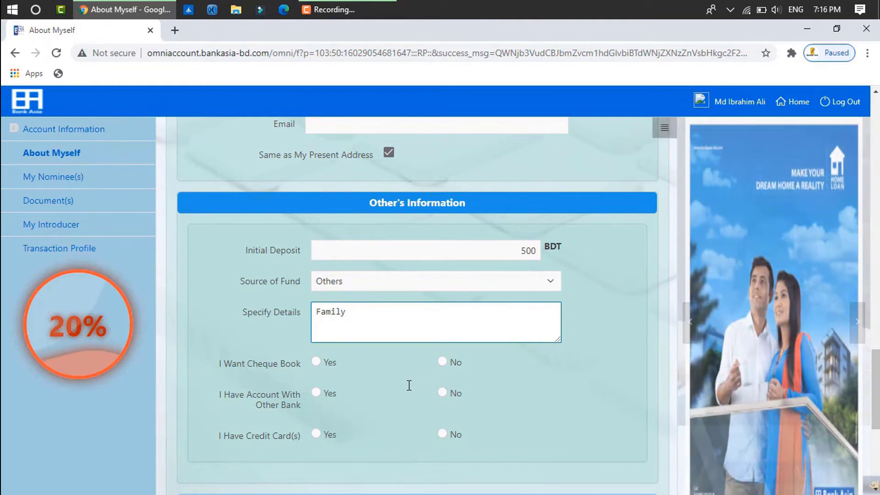
Request a cheque book and answer No to other-bank accounts and credit cards.
left_click(316, 362)
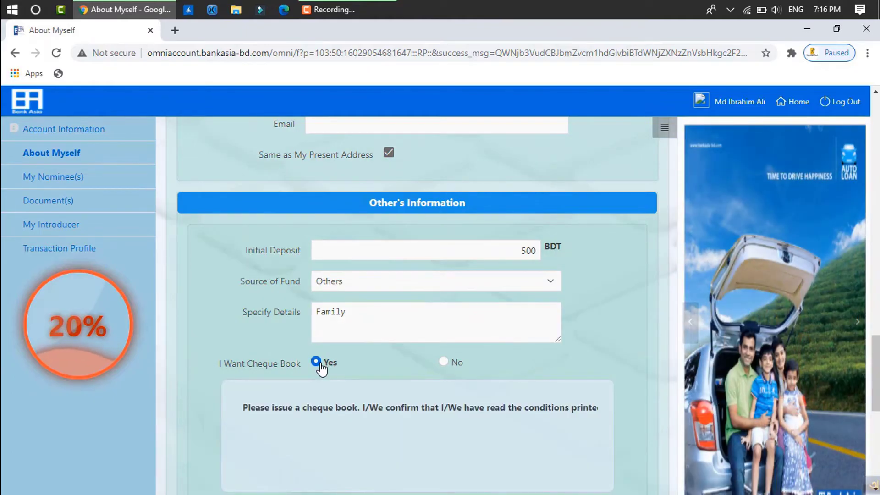
scroll(325, 364, "down", 3)
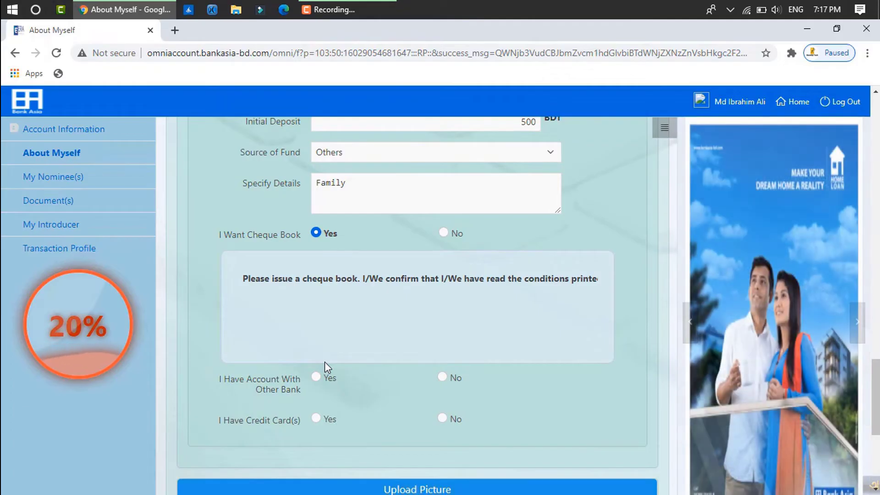
scroll(328, 365, "down", 2)
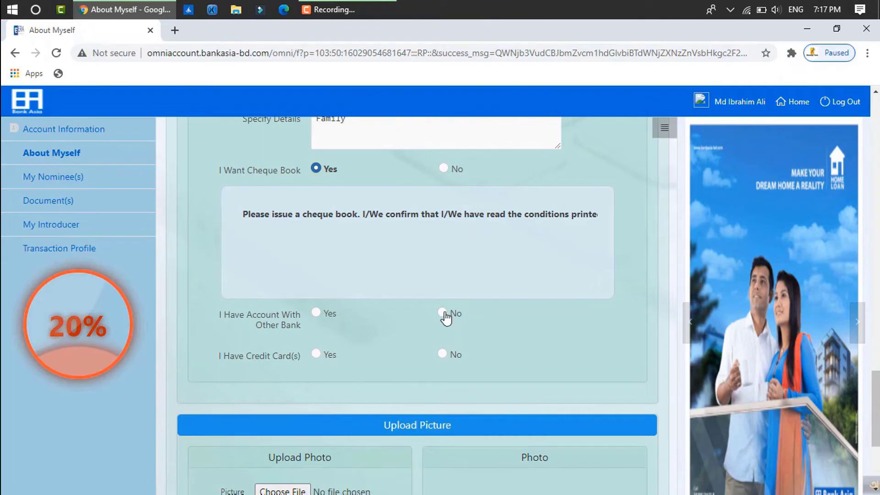
left_click(453, 316)
scroll(452, 321, "down", 2)
left_click(438, 296)
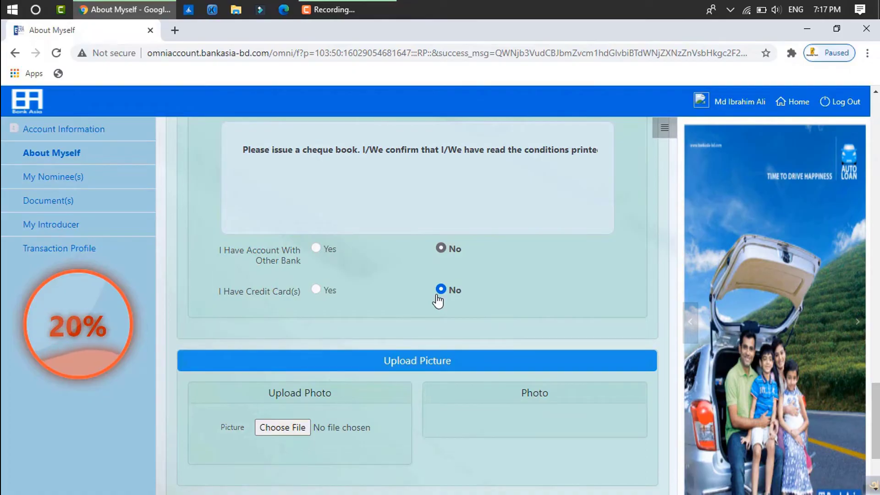
scroll(423, 297, "down", 3)
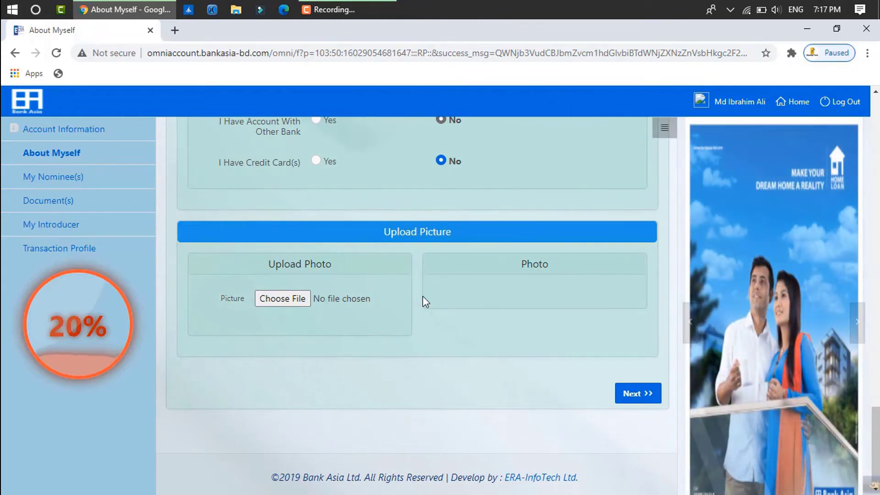
Attach the applicant's photo from the file browser and continue to Nominee(s) Information.
left_click(281, 298)
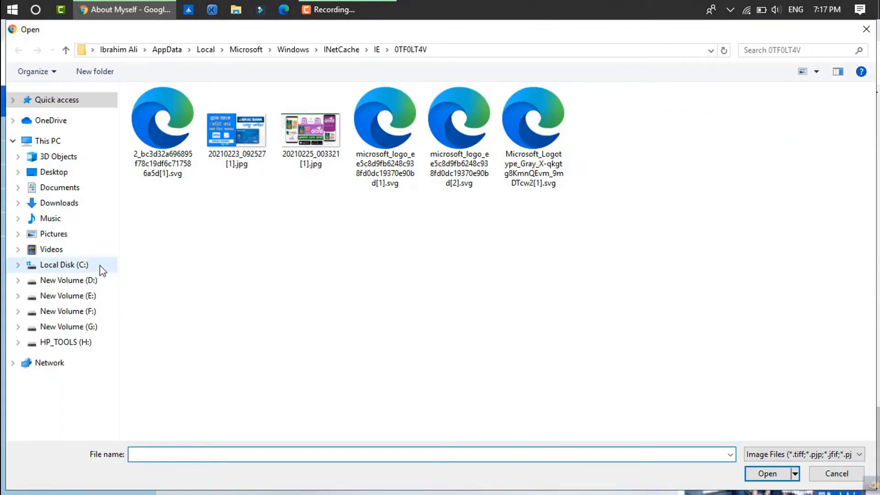
left_click(82, 235)
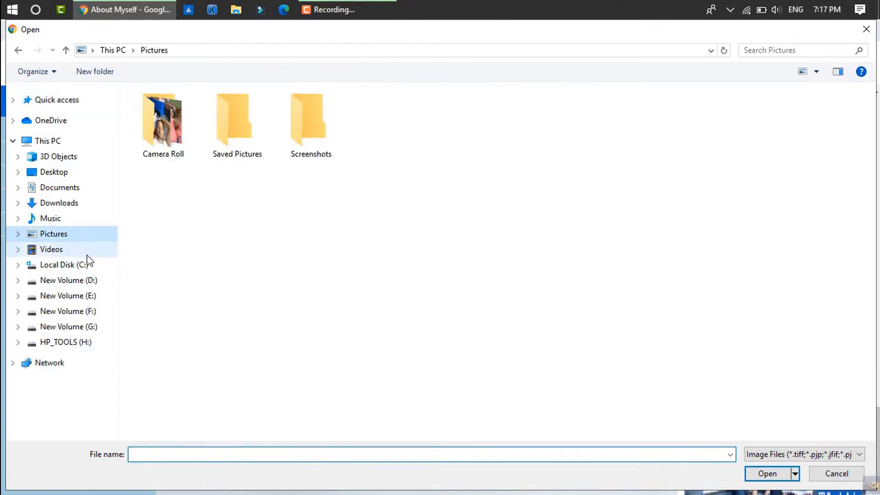
left_click(88, 312)
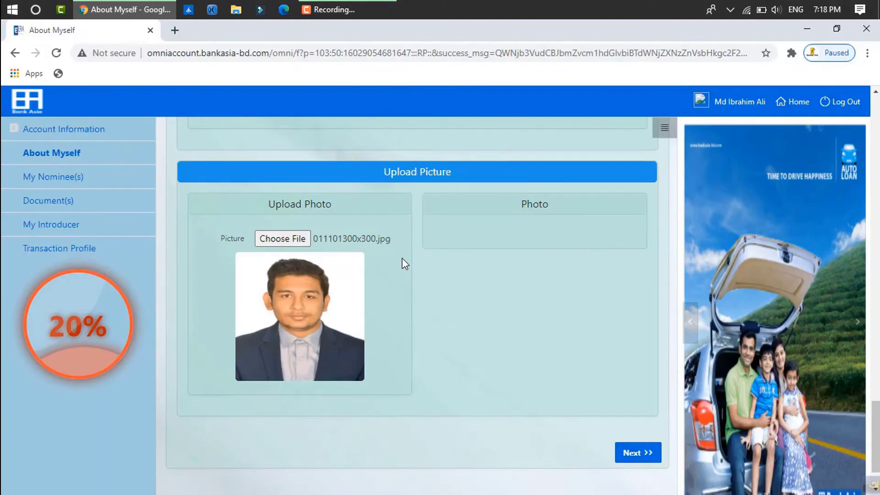
left_click(629, 453)
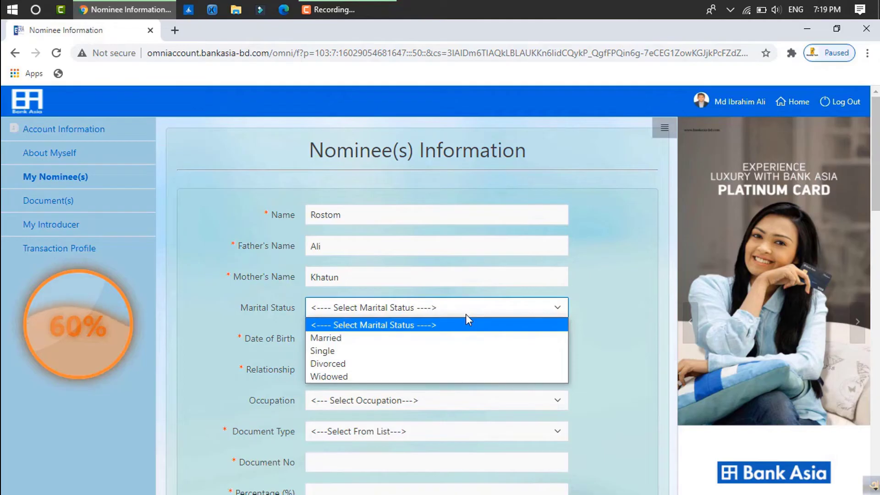
Set the nominee's marital status to Single and birth date to 14-Feb-1906.
left_click(379, 351)
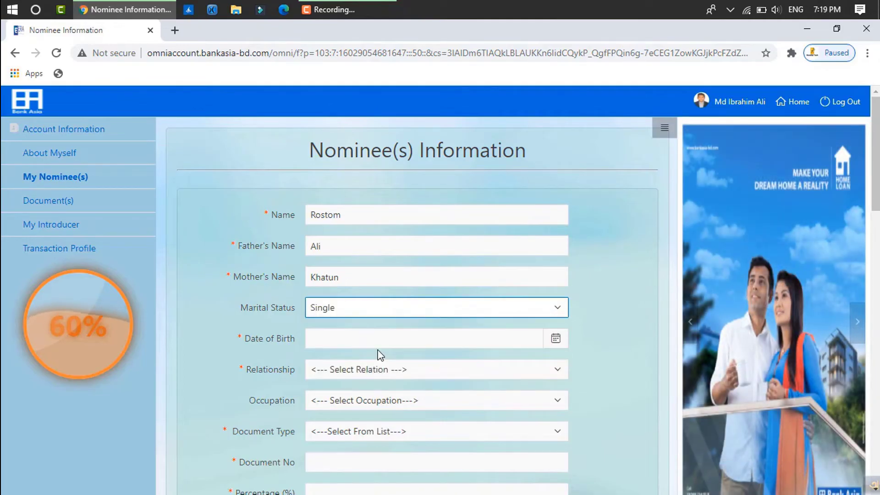
left_click(378, 339)
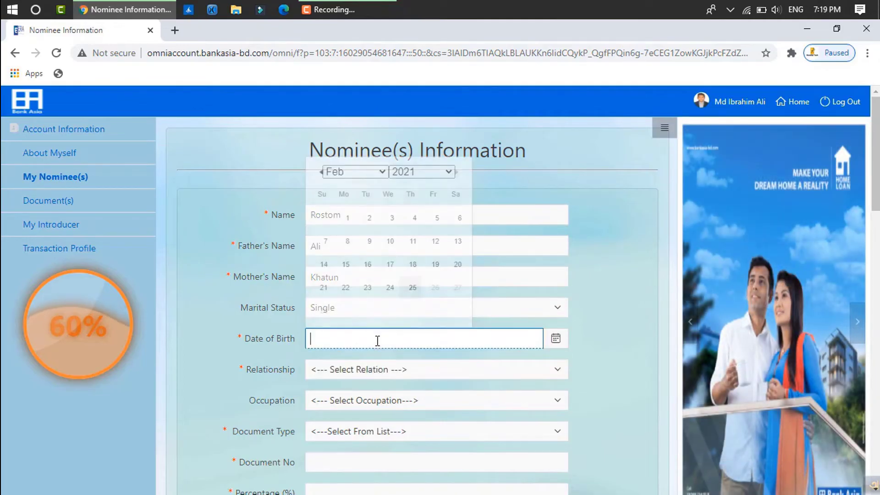
left_click(447, 173)
scroll(412, 255, "up", 1)
scroll(413, 252, "down", 1)
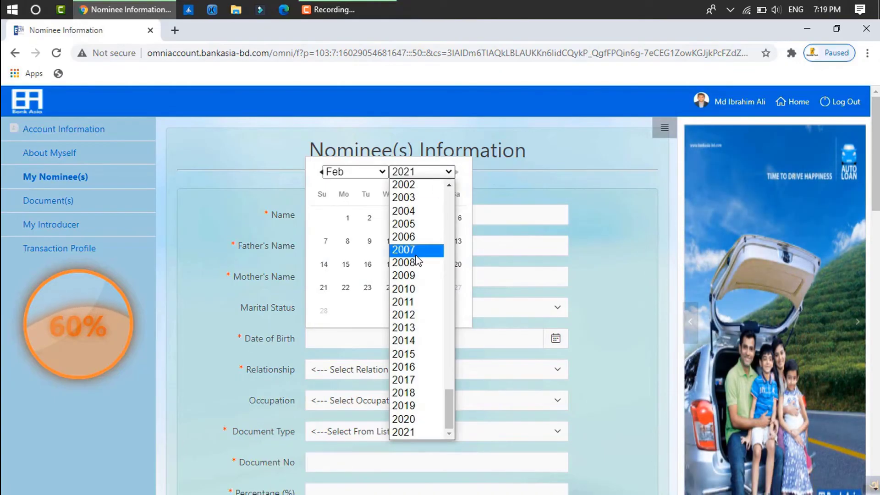
scroll(415, 259, "up", 20)
left_click(403, 226)
left_click(393, 264)
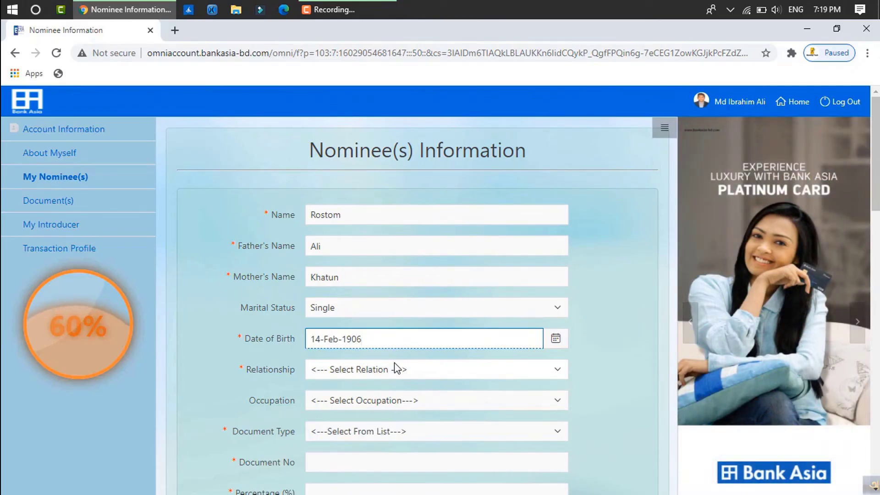
Set the nominee's relationship to Brother and occupation to Banker.
left_click(395, 365)
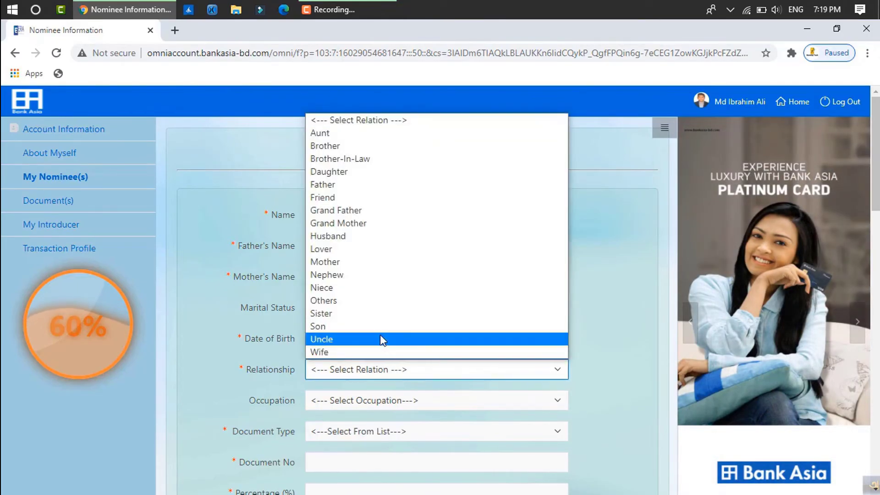
key("b")
key("Return")
scroll(400, 377, "down", 3)
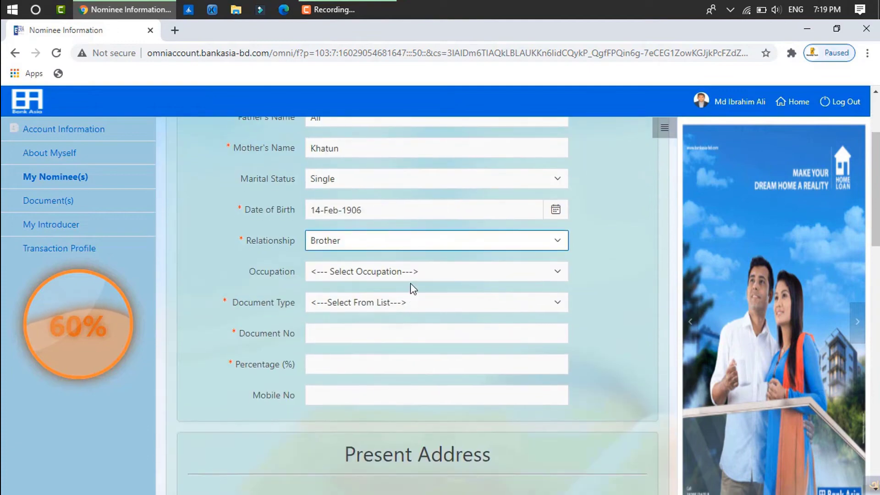
left_click(429, 279)
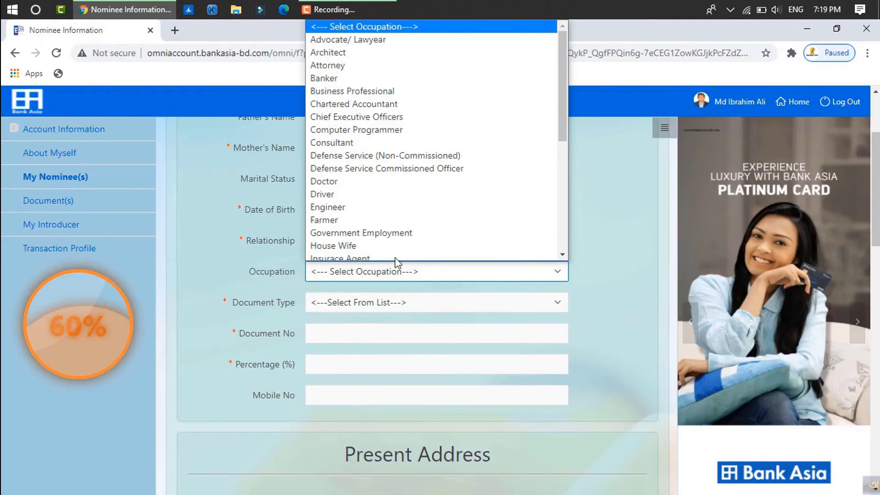
scroll(394, 247, "down", 1)
scroll(385, 59, "up", 1)
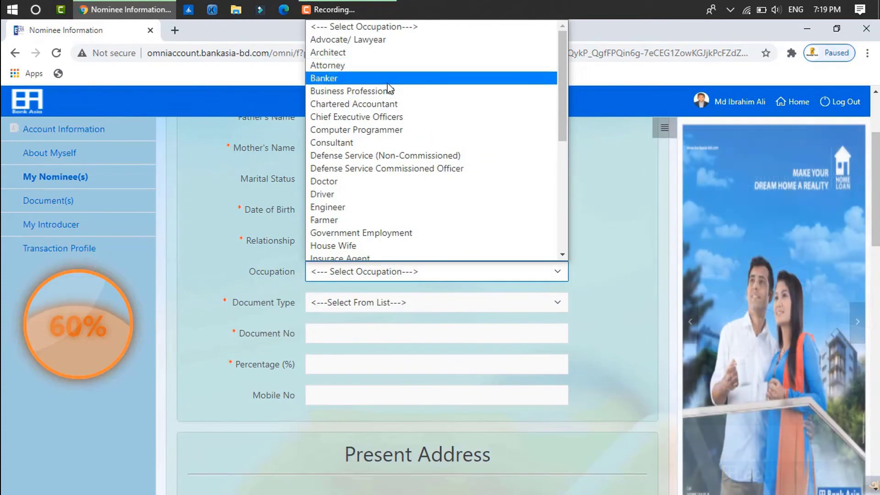
left_click(386, 79)
Choose National Identity Card, enter its number, a 100% share and the nominee's mobile number.
left_click(391, 305)
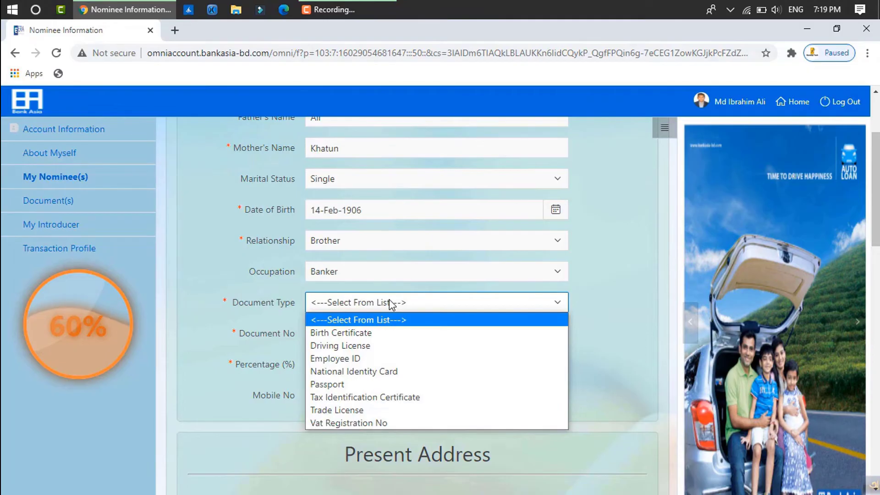
scroll(389, 304, "down", 1)
key("n")
left_click(382, 274)
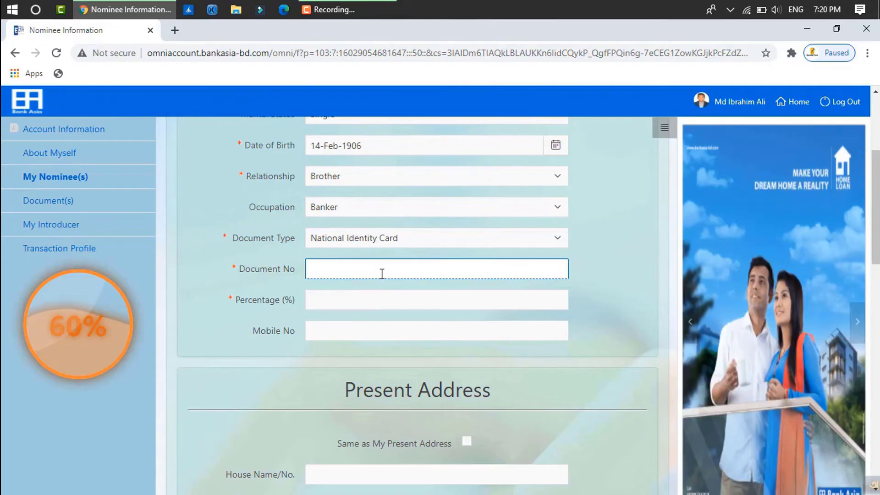
left_click(388, 305)
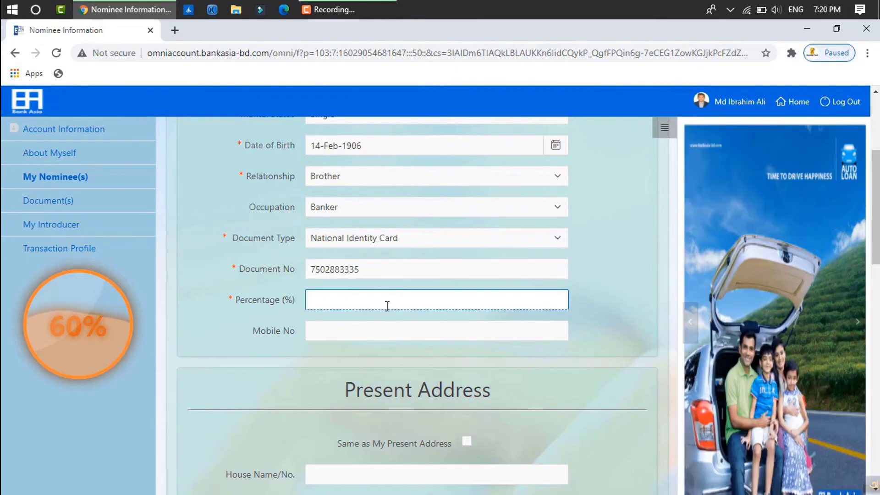
type("100")
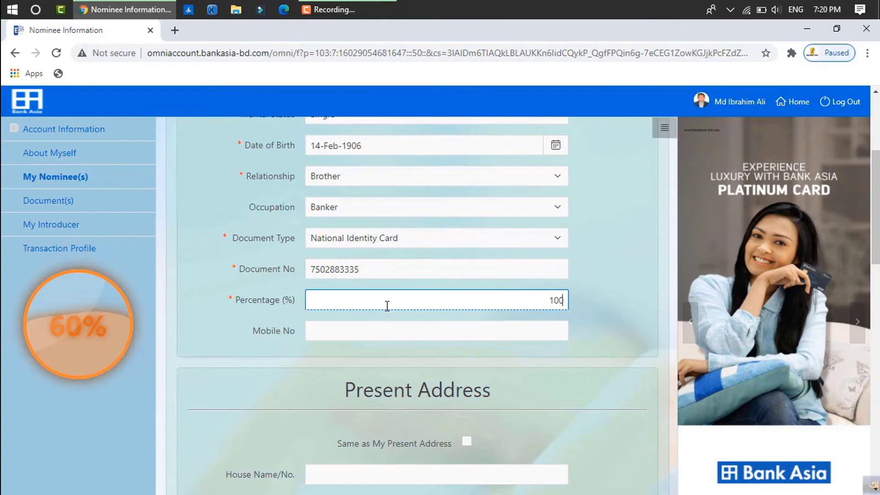
left_click(426, 329)
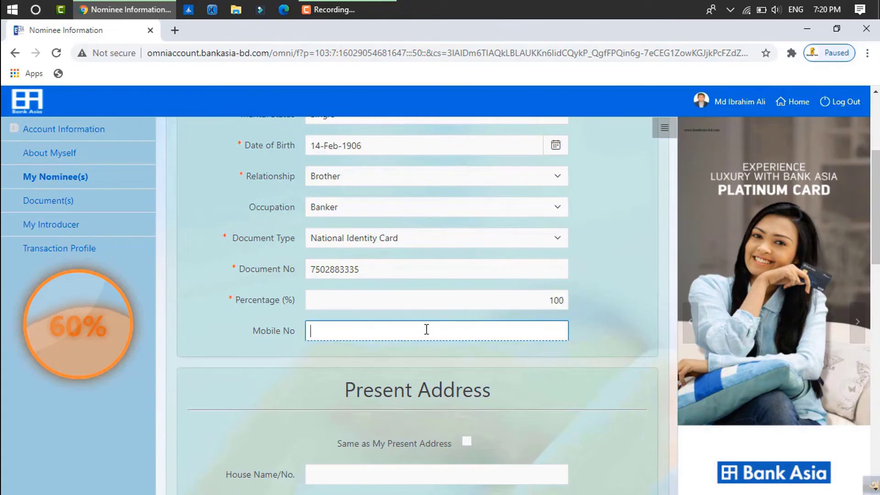
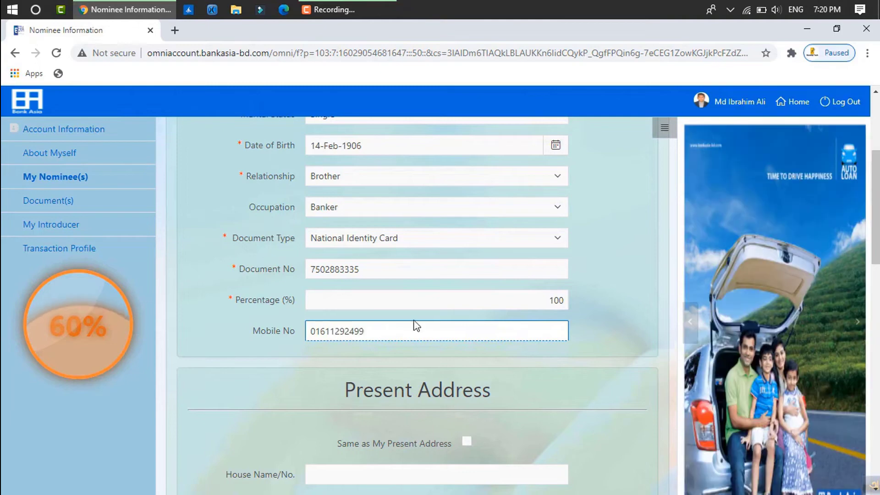
scroll(426, 329, "down", 1)
scroll(431, 336, "down", 1)
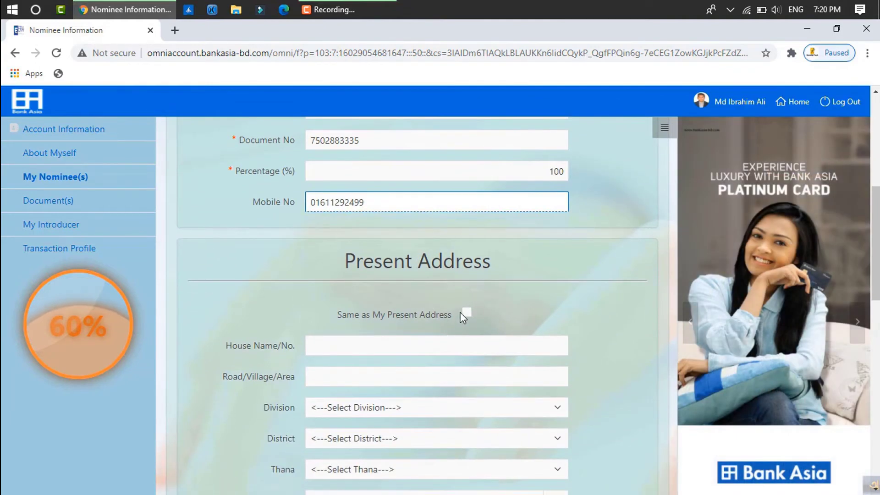
left_click(466, 314)
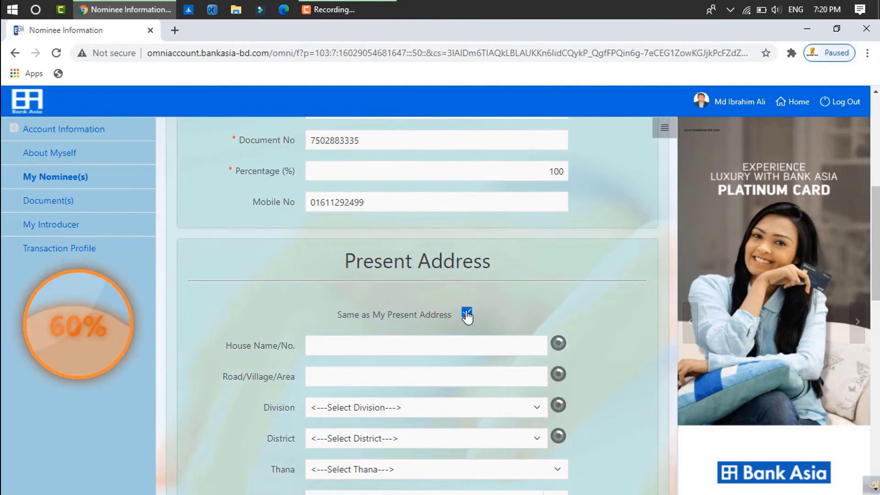
scroll(468, 317, "down", 4)
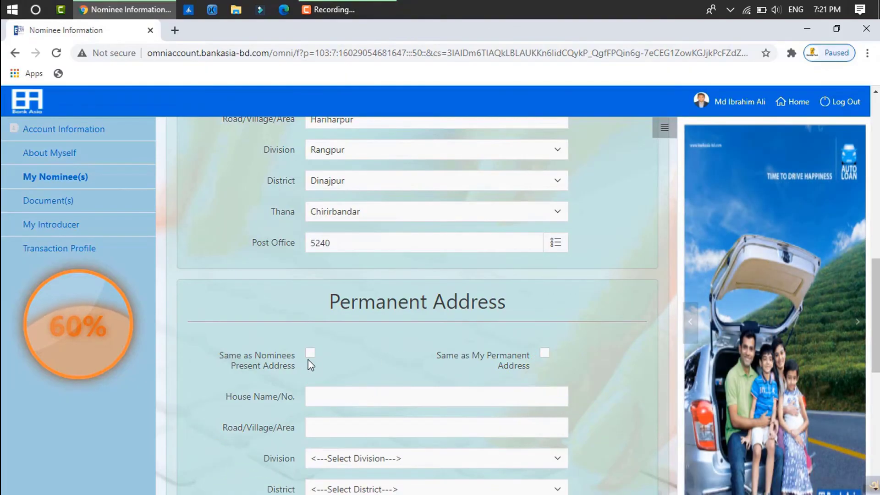
left_click(310, 355)
scroll(310, 353, "down", 3)
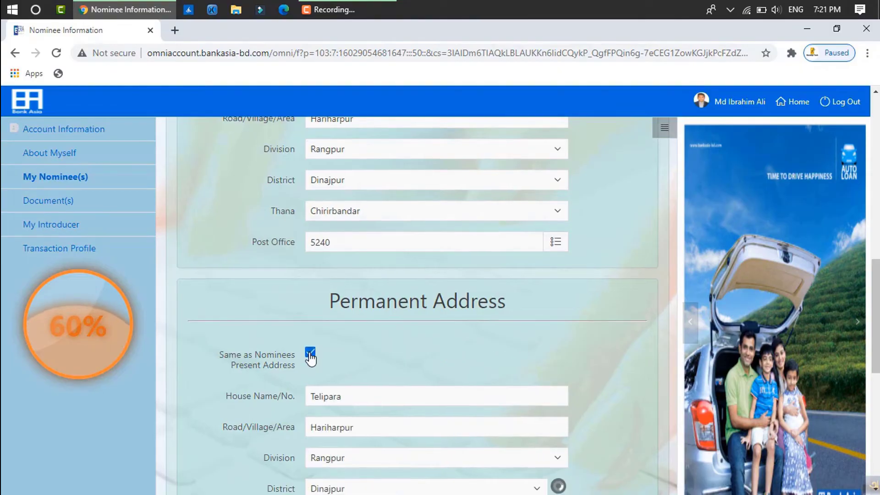
scroll(310, 356, "down", 3)
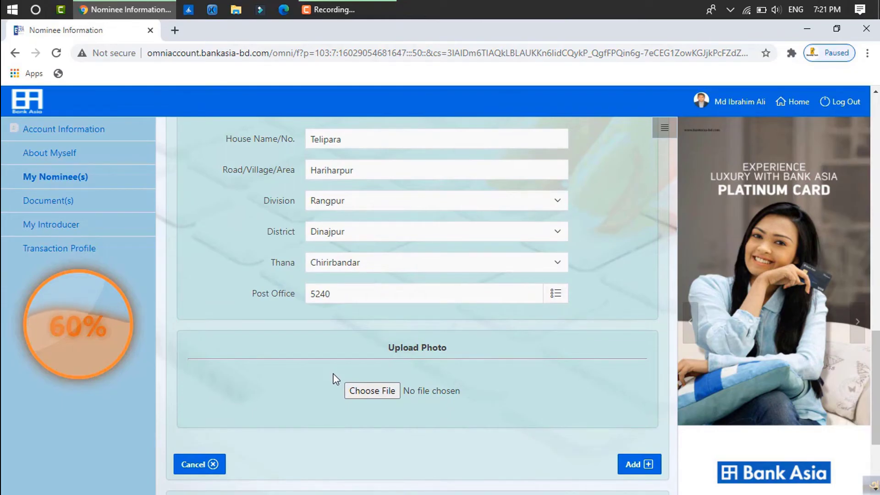
left_click(383, 390)
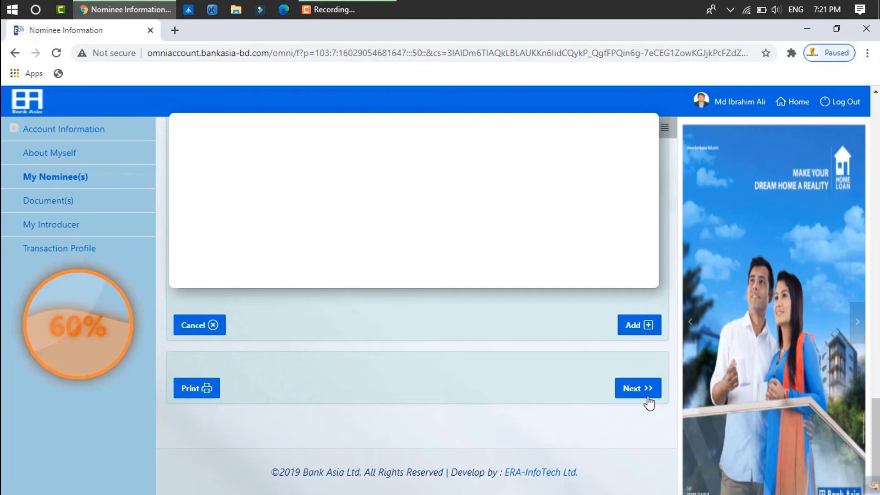
On the Documents step, add a Customer National Identity Card and enter its number.
left_click(647, 397)
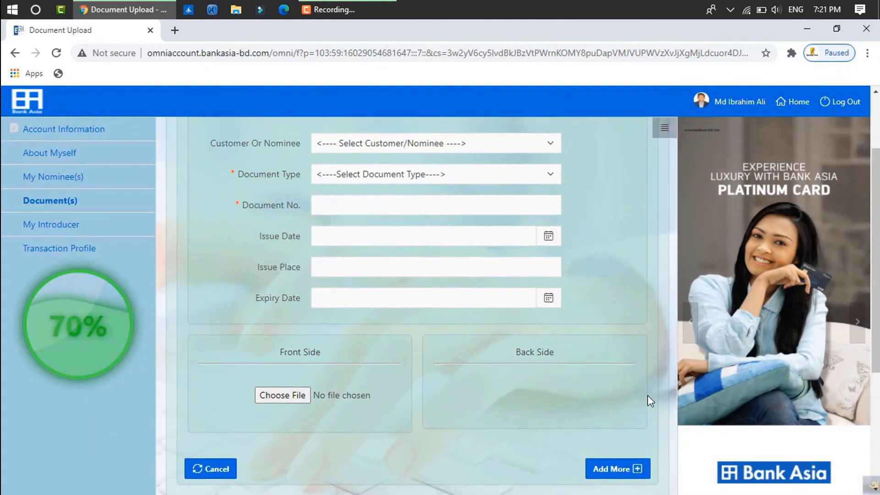
scroll(648, 395, "up", 2)
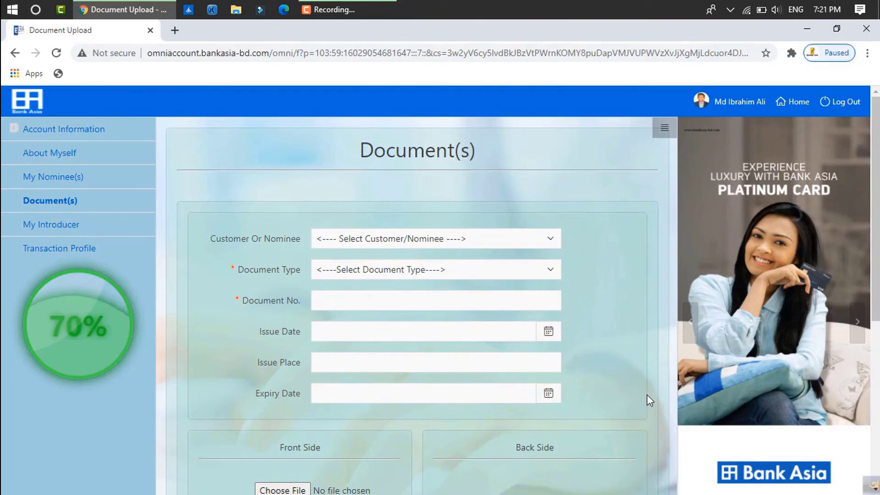
left_click(418, 239)
left_click(384, 266)
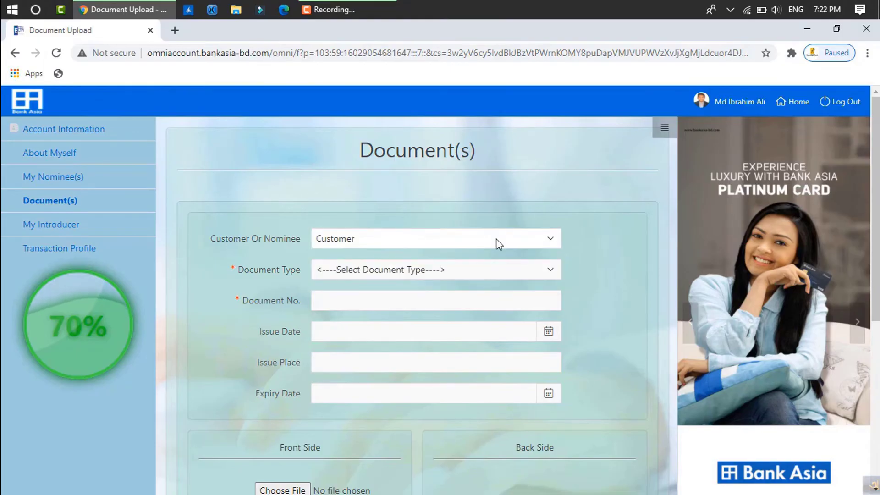
left_click(470, 268)
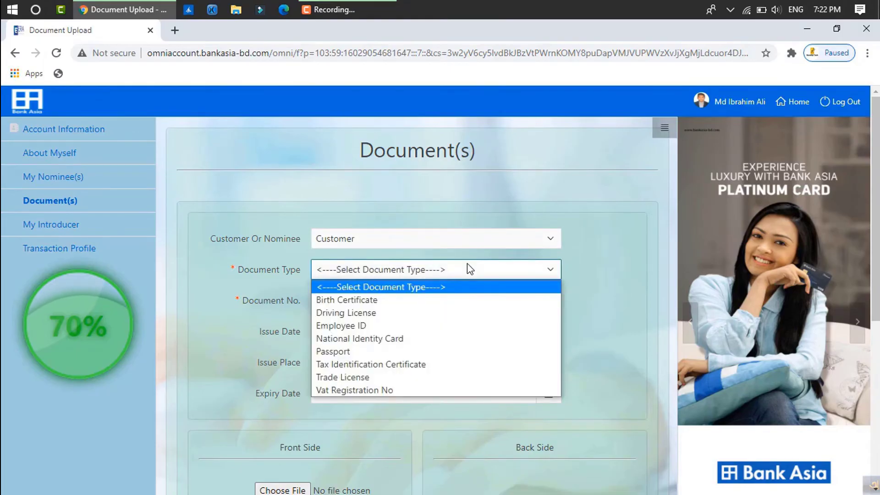
left_click(400, 339)
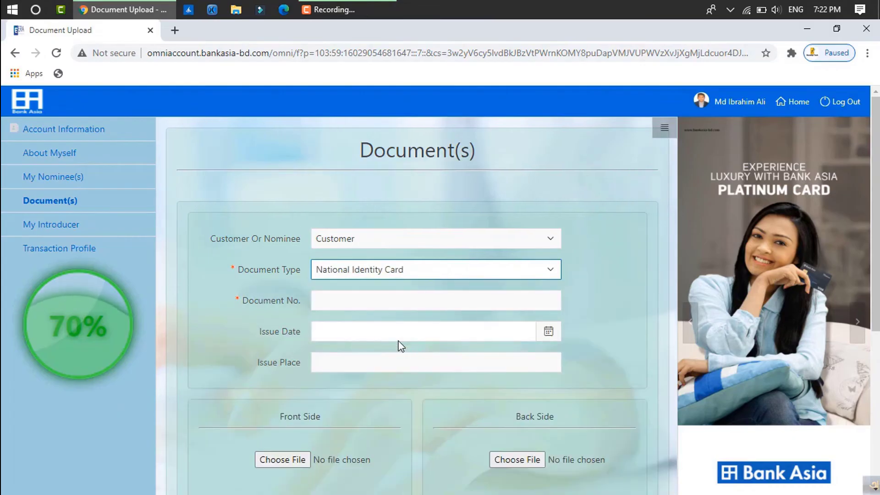
left_click(366, 306)
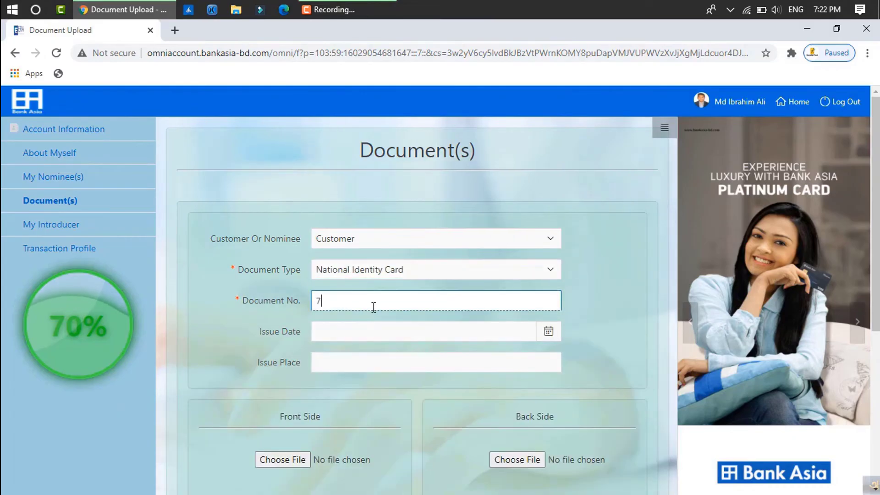
Set the card's issue date to 21-Feb-2016 and issue place to Dinajpur.
left_click(403, 336)
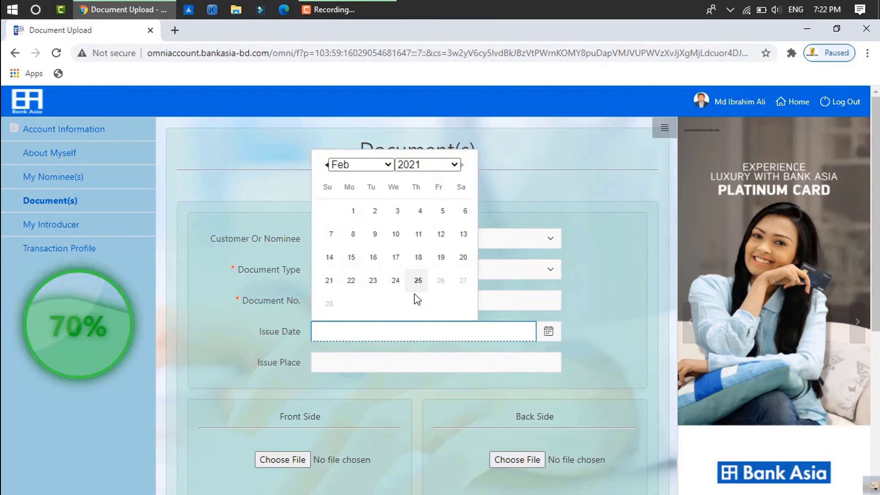
left_click(426, 165)
scroll(422, 223, "up", 7)
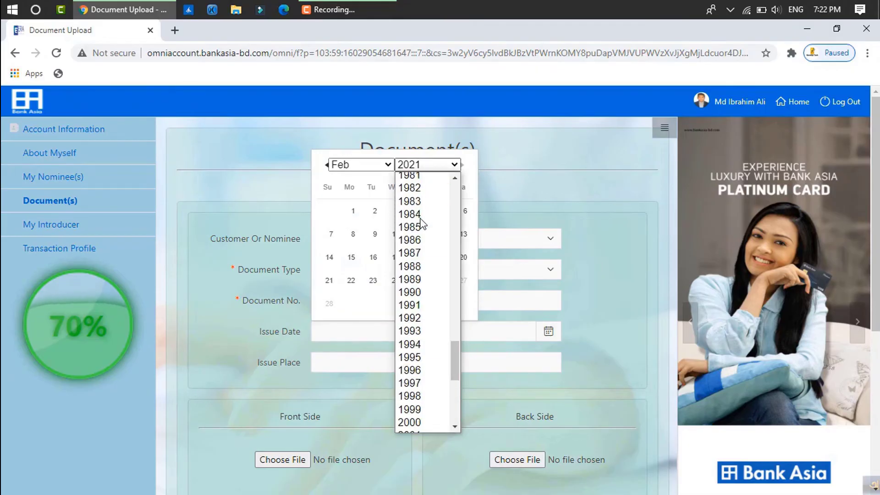
left_click(424, 369)
scroll(425, 369, "down", 4)
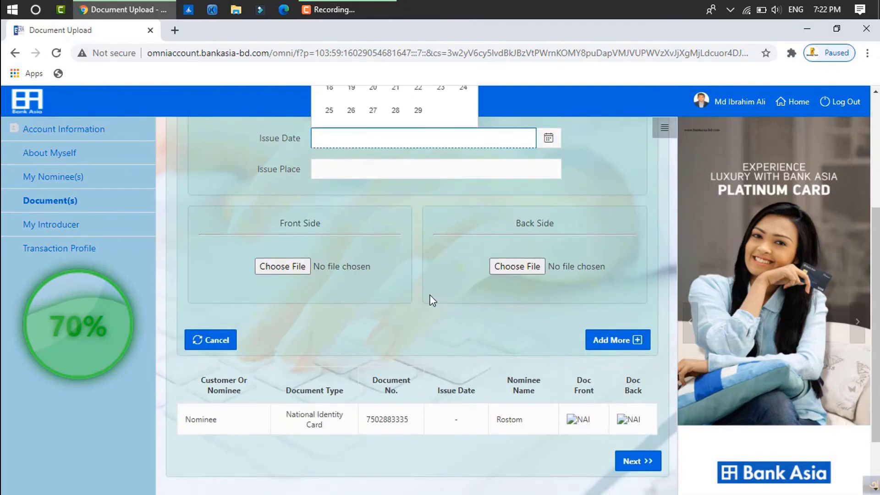
scroll(430, 299, "up", 3)
left_click(396, 215)
left_click(383, 299)
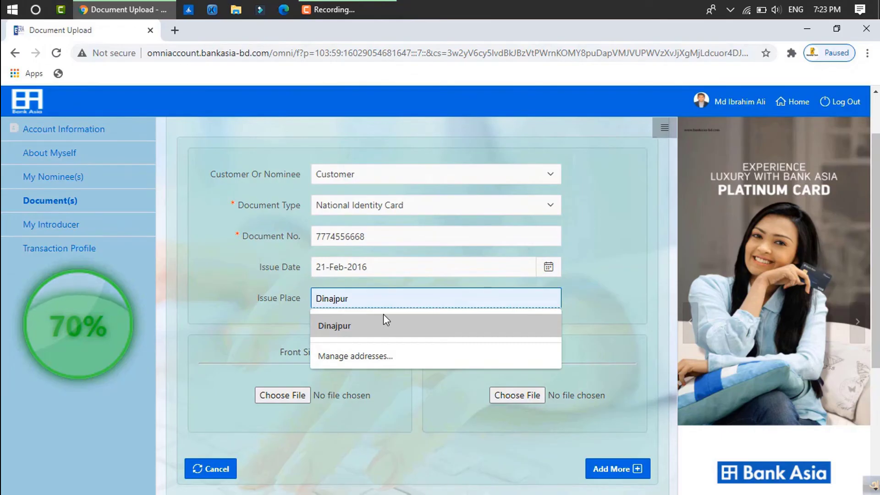
left_click(383, 315)
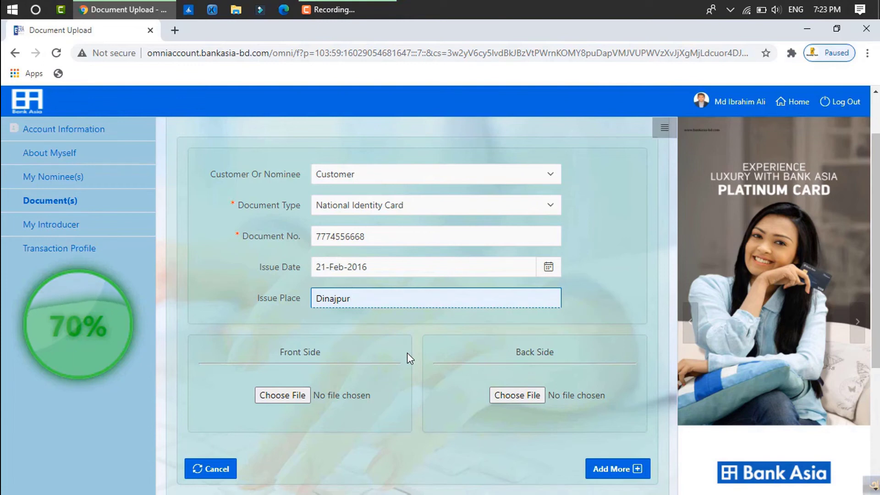
scroll(295, 407, "up", 1)
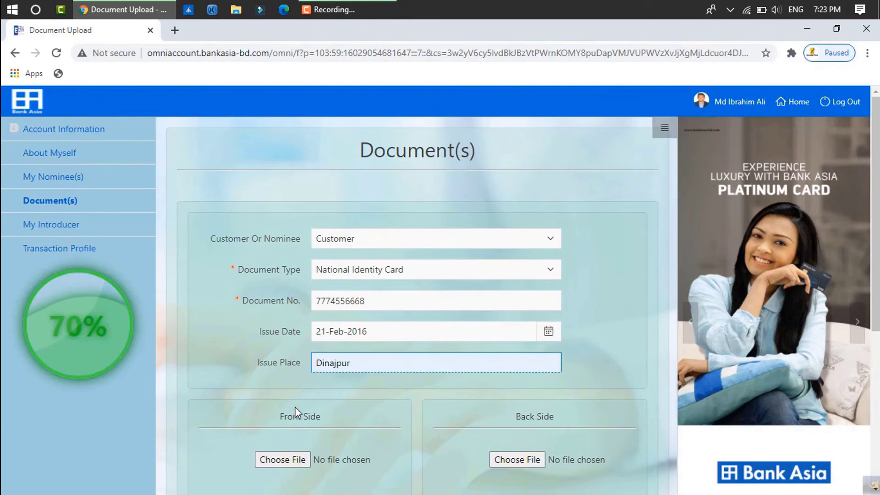
scroll(296, 406, "down", 2)
Choose the front-side image file for the customer's NID.
left_click(296, 333)
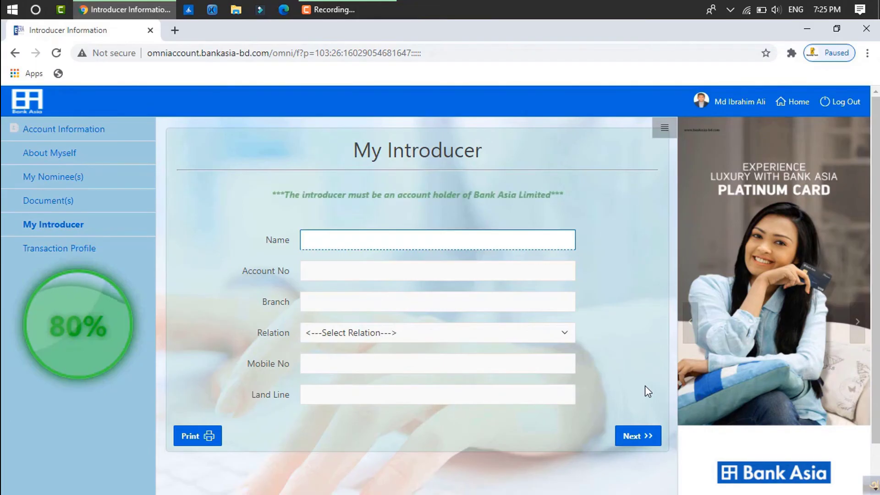
Leave the introducer fields blank and continue to the Transaction Profile.
left_click(637, 437)
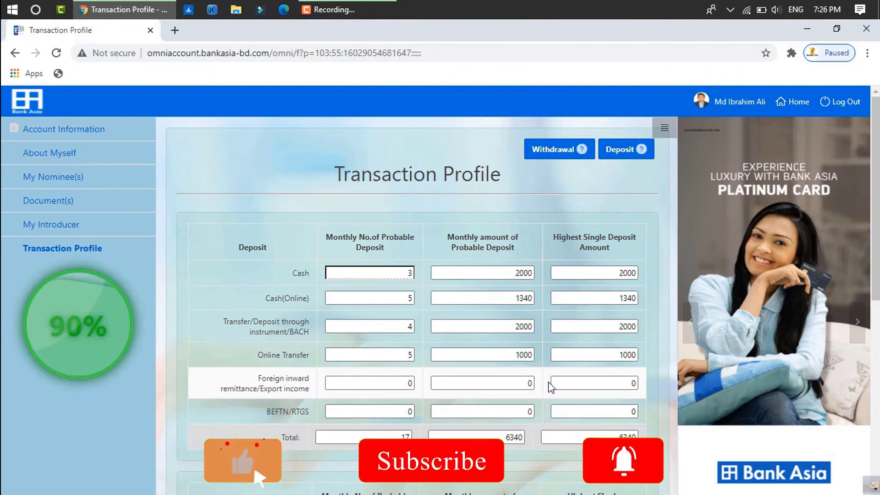
Submit the application below the Withdrawal table (totals 13, 4680, 4680).
scroll(550, 388, "down", 1)
scroll(551, 387, "down", 3)
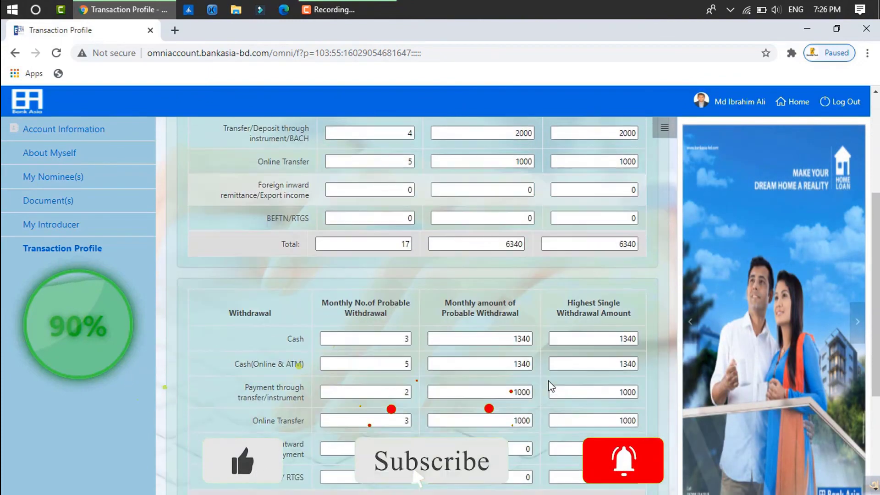
scroll(552, 387, "down", 2)
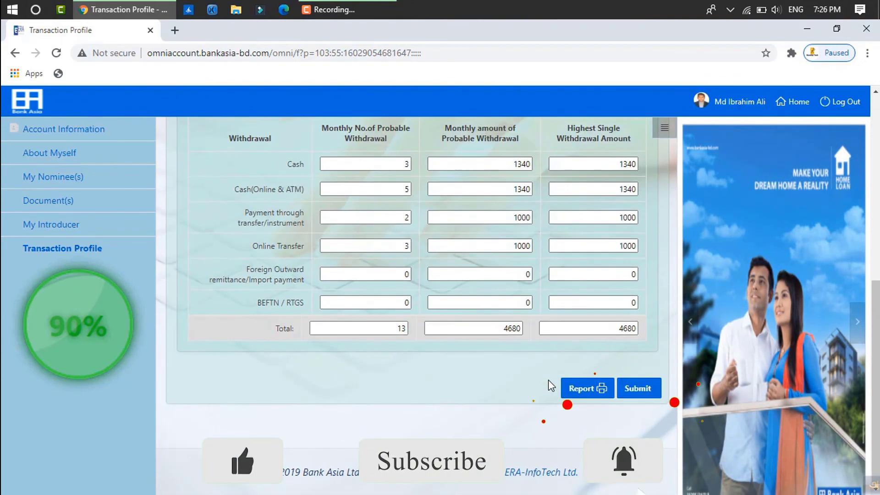
left_click(637, 387)
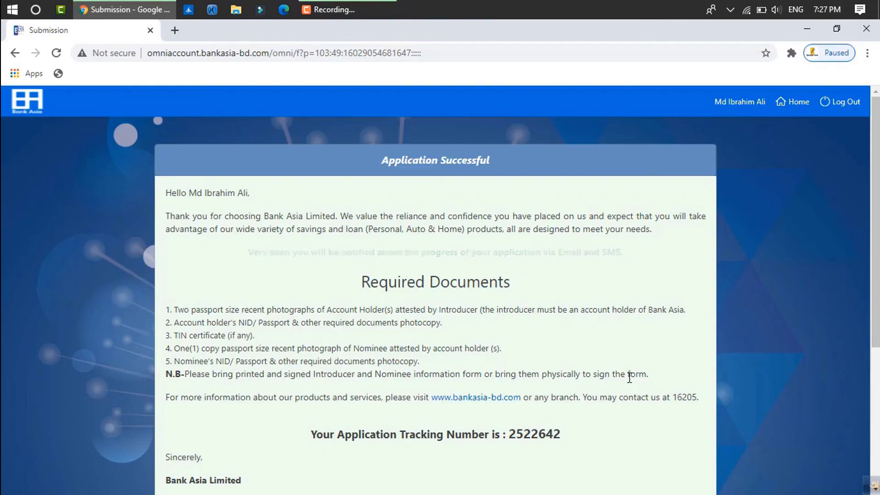
Generate the full application PDF via Print Full Application.
scroll(631, 378, "down", 5)
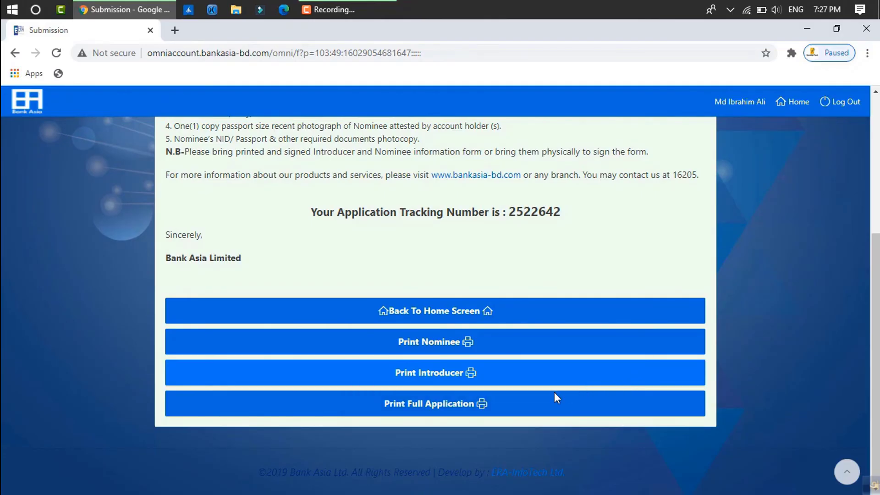
left_click(502, 404)
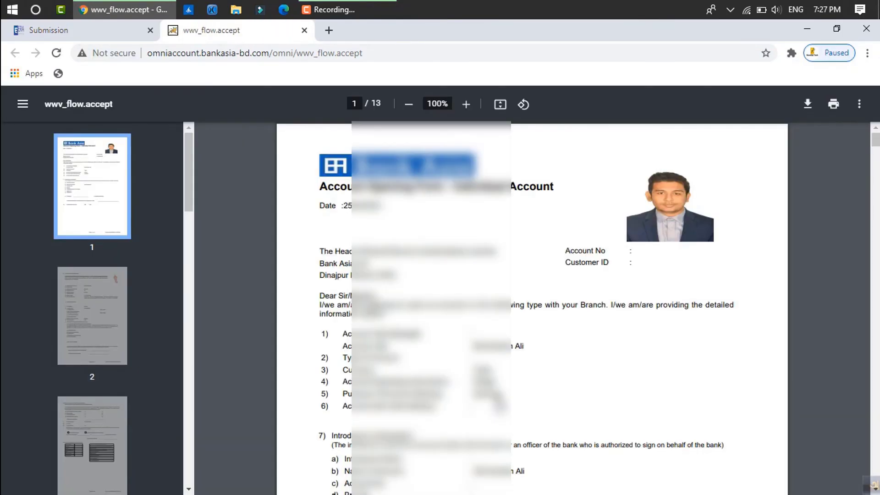
Download the PDF as Account_Report.pdf into Downloads and show all downloads.
left_click(808, 104)
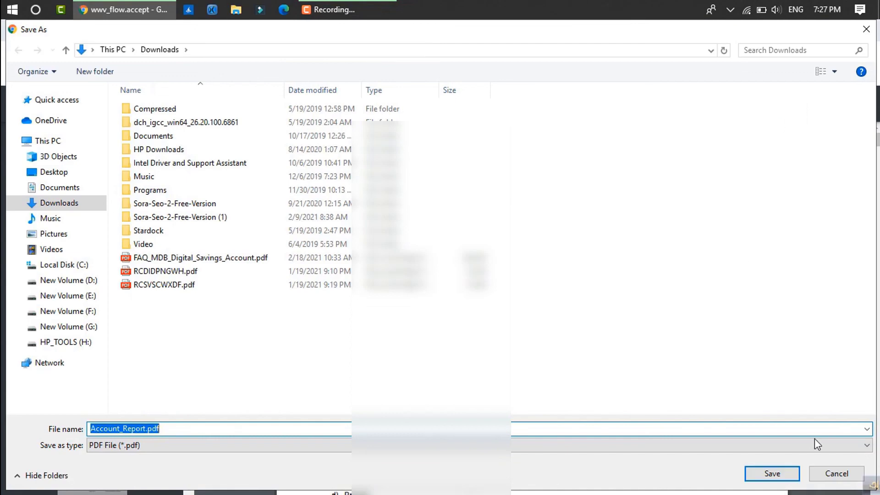
left_click(771, 477)
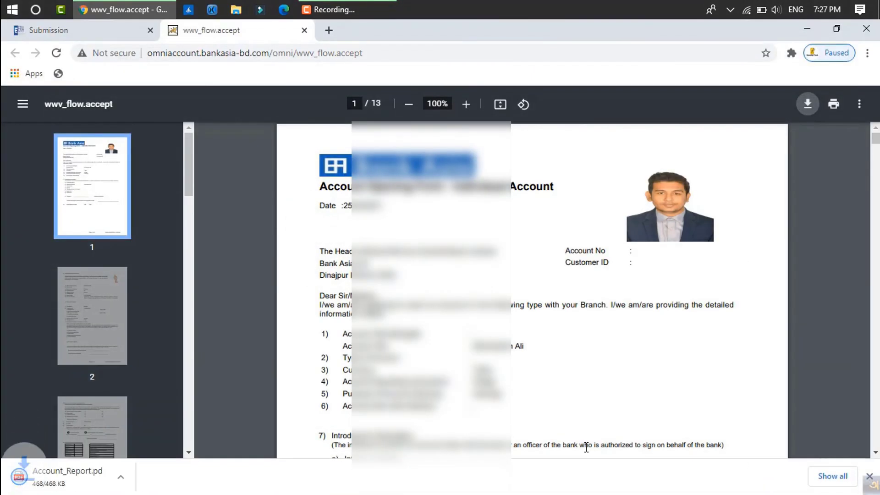
left_click(823, 477)
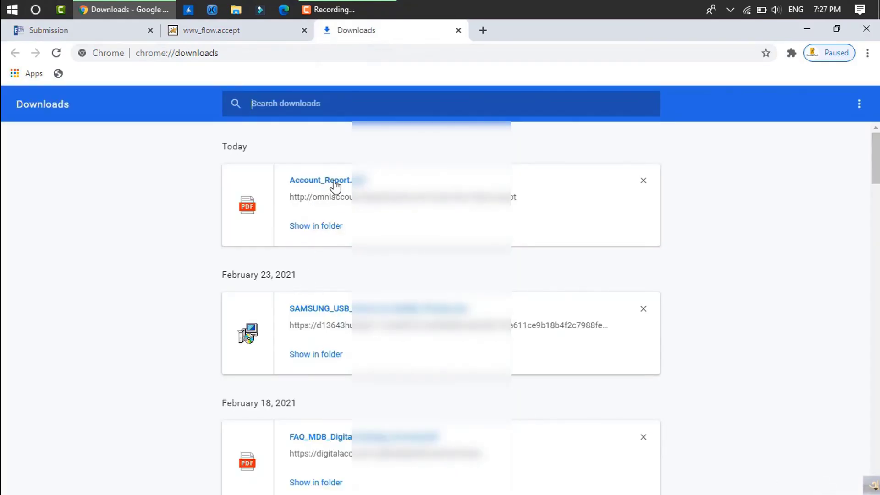
Open Account_Report.pdf from Chrome's Downloads list to view the saved application.
left_click(331, 181)
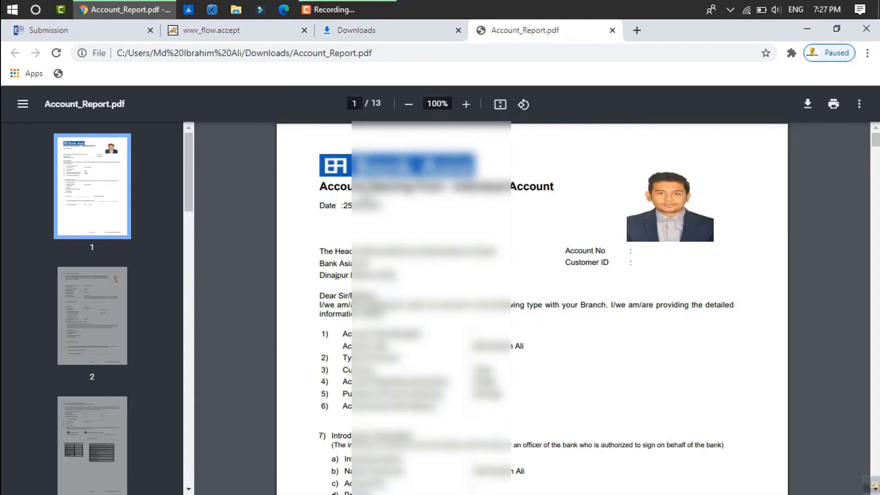